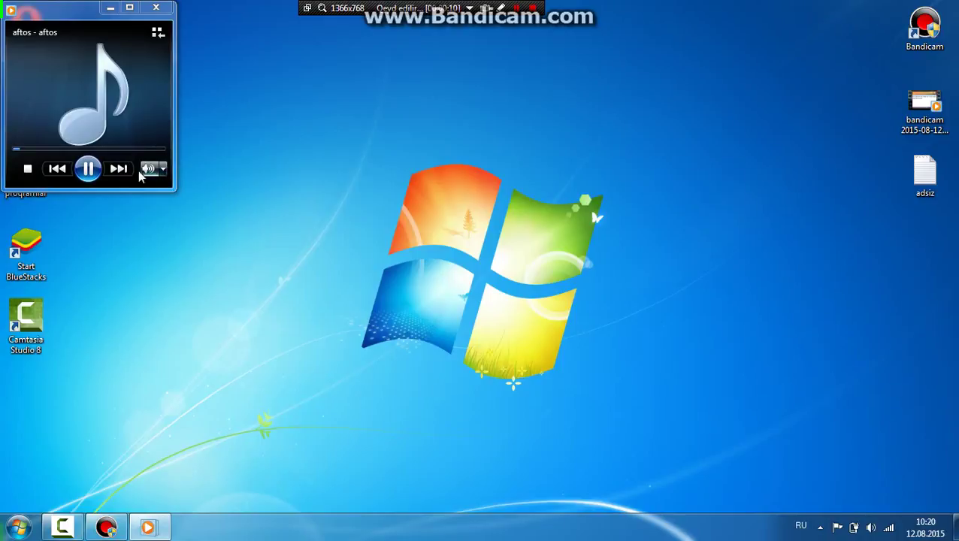
Change the playing track in the media player, check the volume controls, and minimize the player.
{"action": "left_click", "coordinate": [124, 168]}
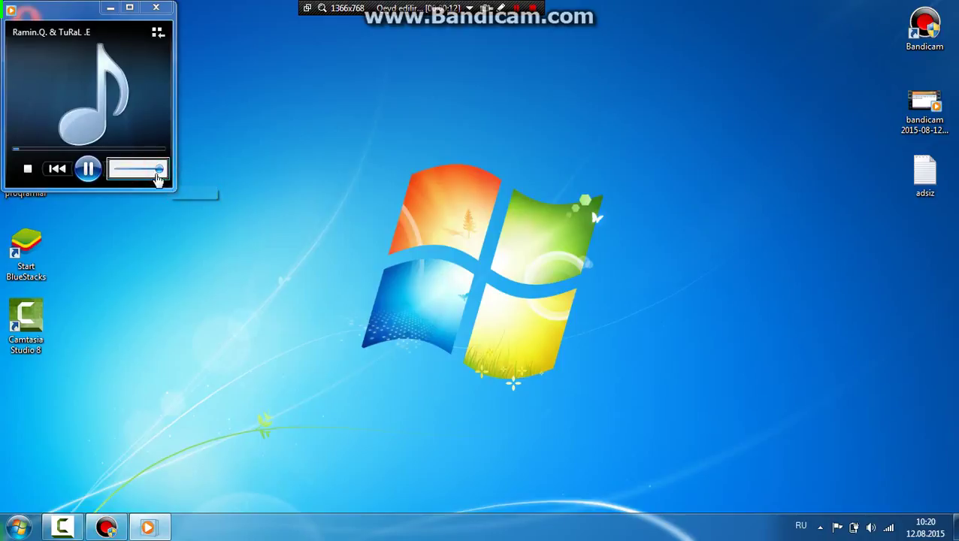
{"action": "left_click", "coordinate": [872, 528]}
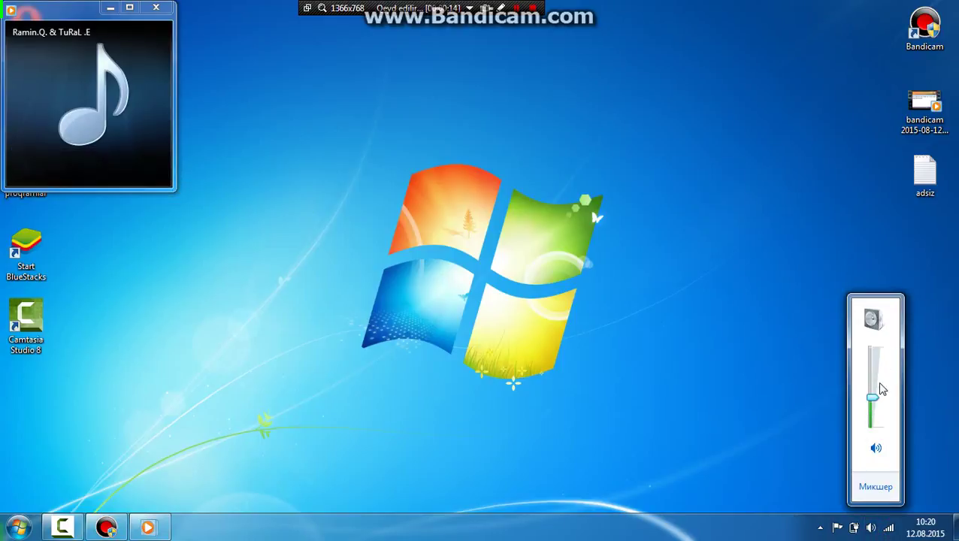
{"action": "left_click", "coordinate": [155, 171]}
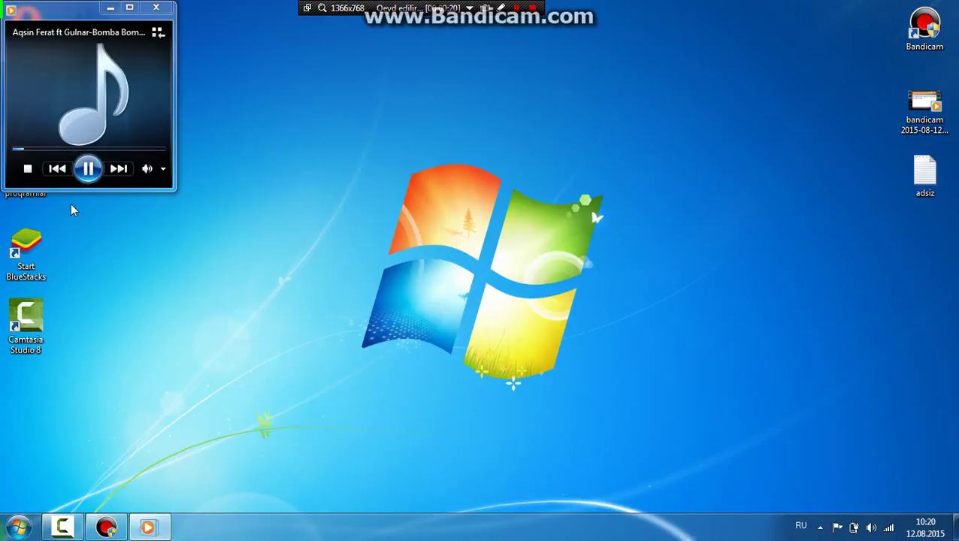
{"action": "left_click", "coordinate": [57, 168]}
{"action": "left_click", "coordinate": [111, 8]}
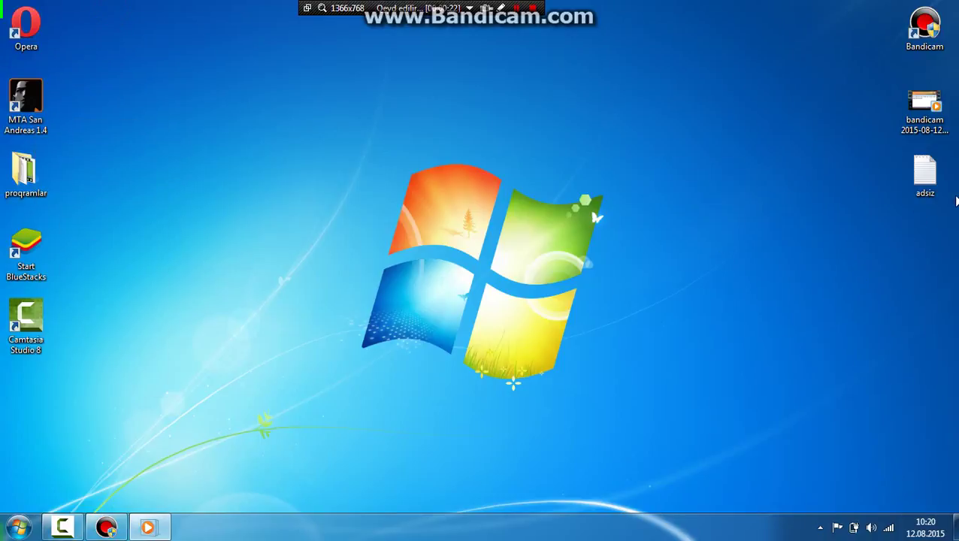
Open the adsiz text file on the desktop, highlight its introductory lines one after another, and close it.
{"action": "double_click", "coordinate": [925, 175]}
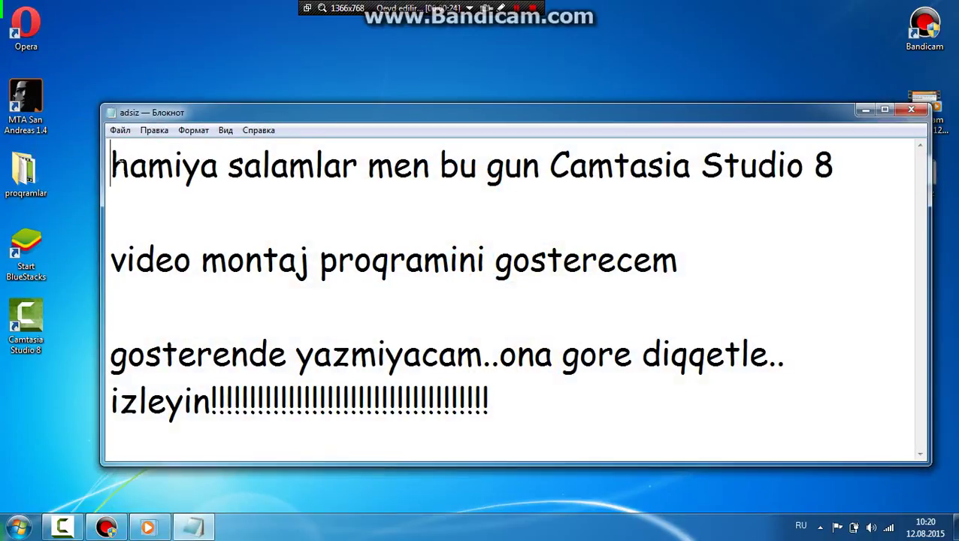
{"action": "left_click_drag", "start_coordinate": [118, 160], "coordinate": [816, 186]}
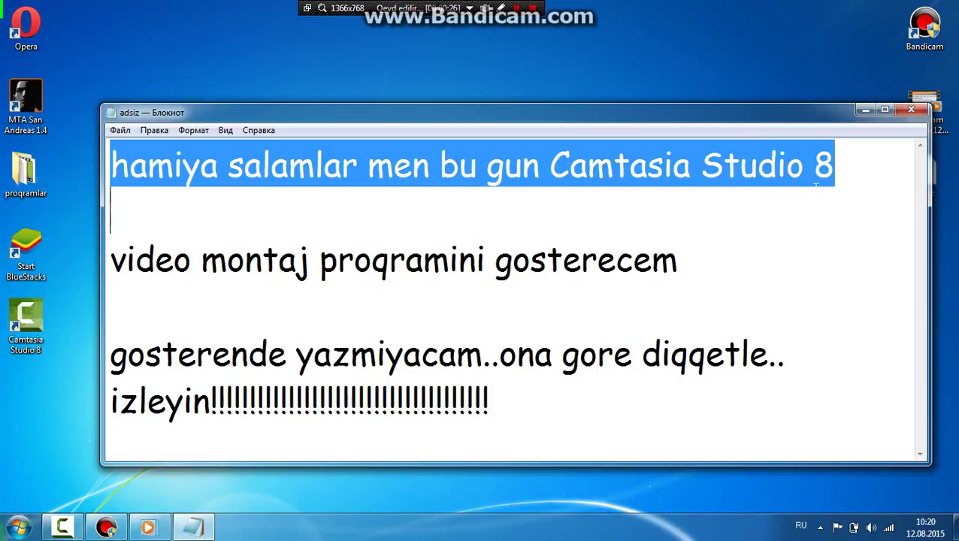
{"action": "left_click_drag", "start_coordinate": [111, 259], "coordinate": [688, 297]}
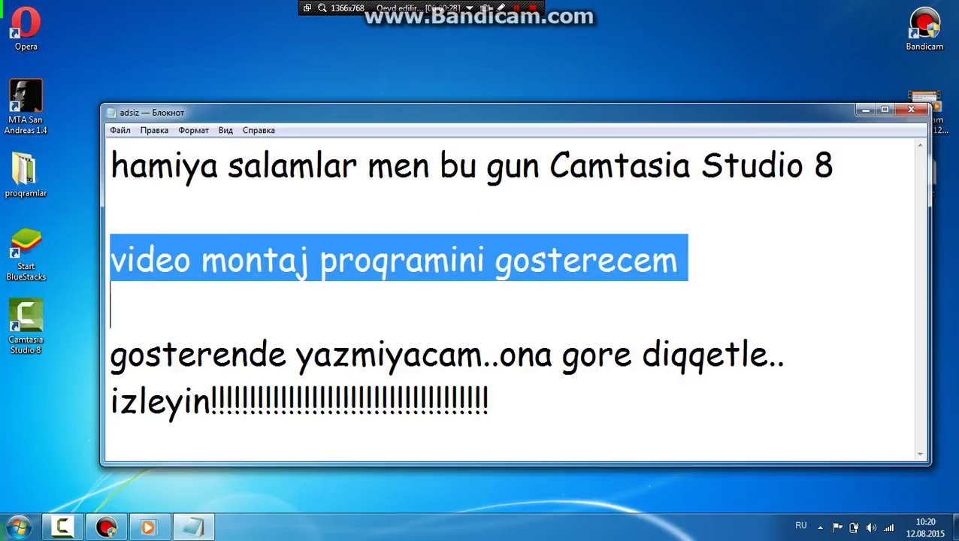
{"action": "left_click_drag", "start_coordinate": [102, 368], "coordinate": [522, 399]}
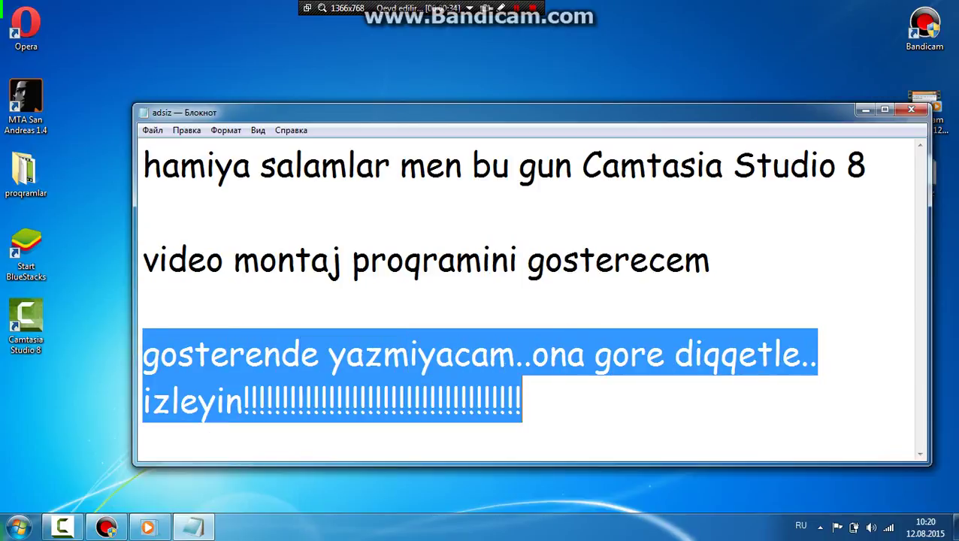
{"action": "left_click", "coordinate": [312, 401]}
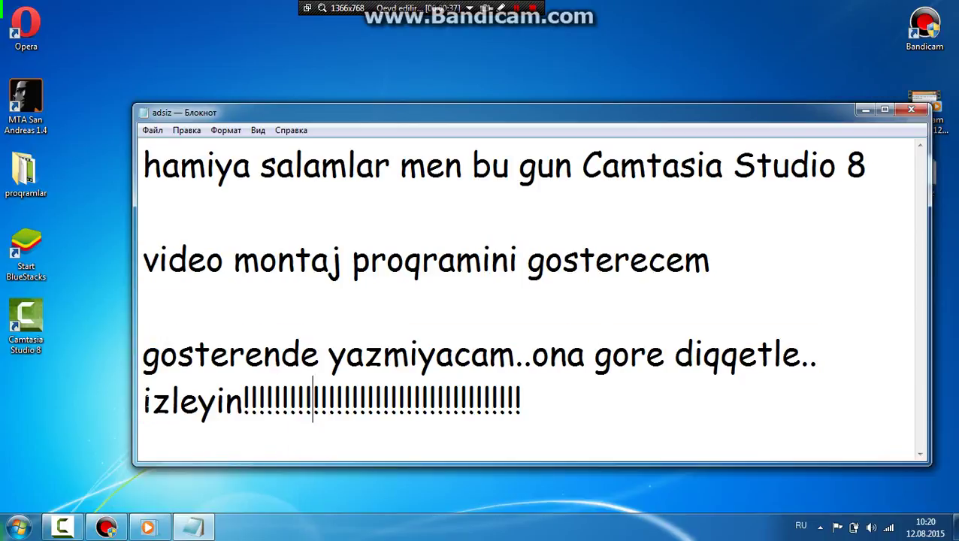
{"action": "left_click_drag", "start_coordinate": [151, 400], "coordinate": [522, 401]}
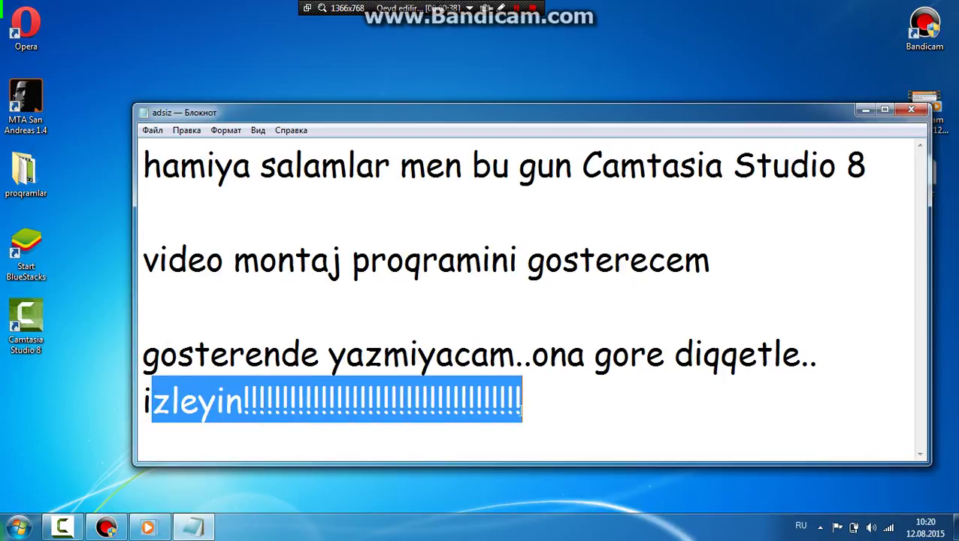
{"action": "left_click", "coordinate": [910, 111]}
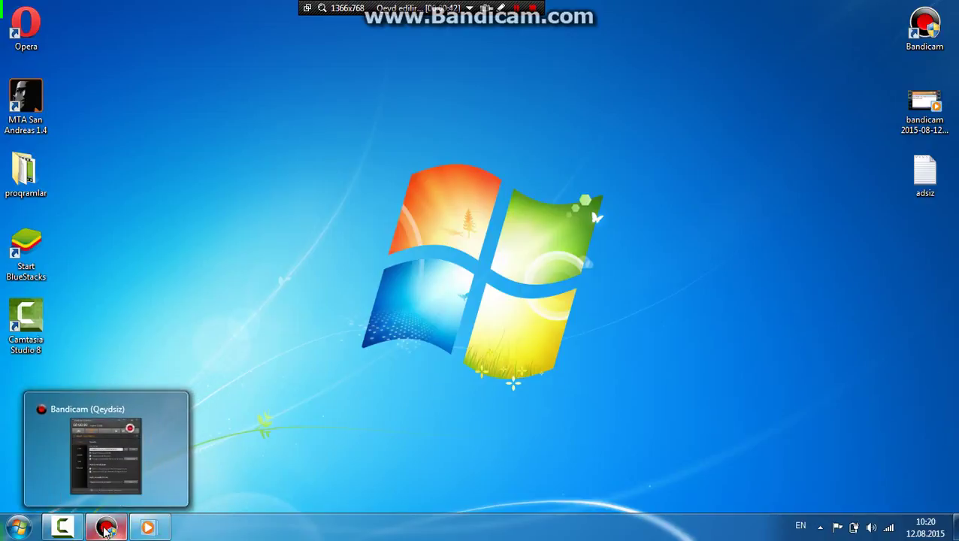
Launch Camtasia Studio 8 and dismiss its welcome dialog.
{"action": "mouse_move", "coordinate": [62, 530]}
{"action": "key", "text": "alt+shift"}
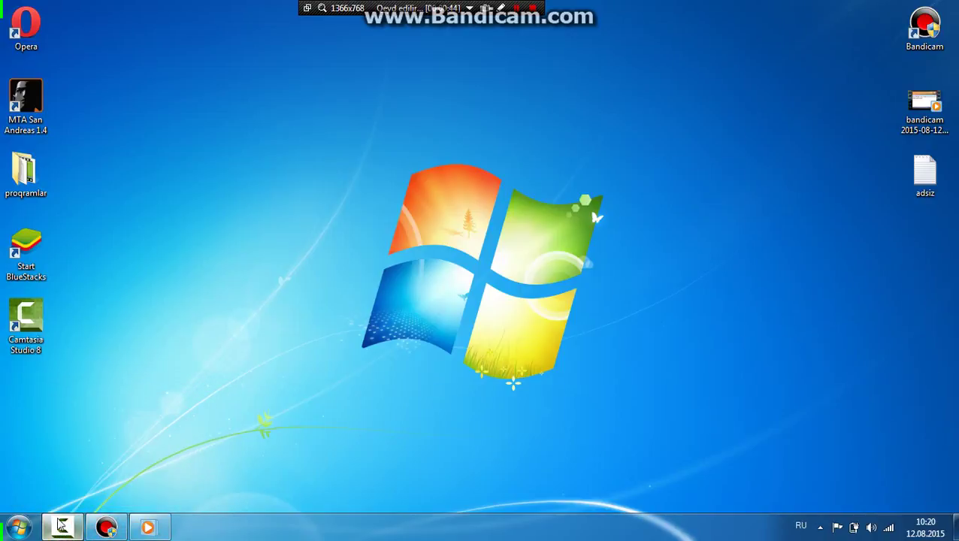
{"action": "left_click", "coordinate": [18, 329]}
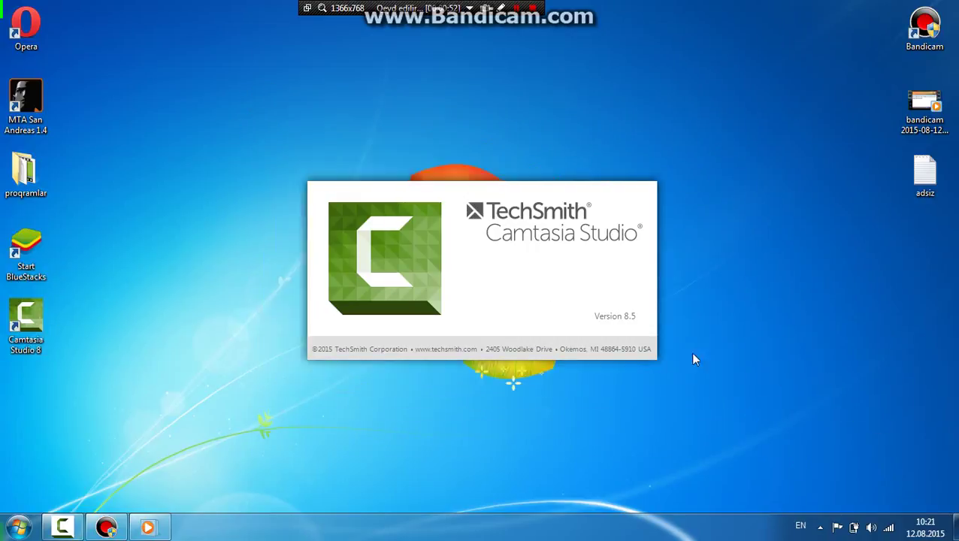
{"action": "left_click", "coordinate": [560, 389]}
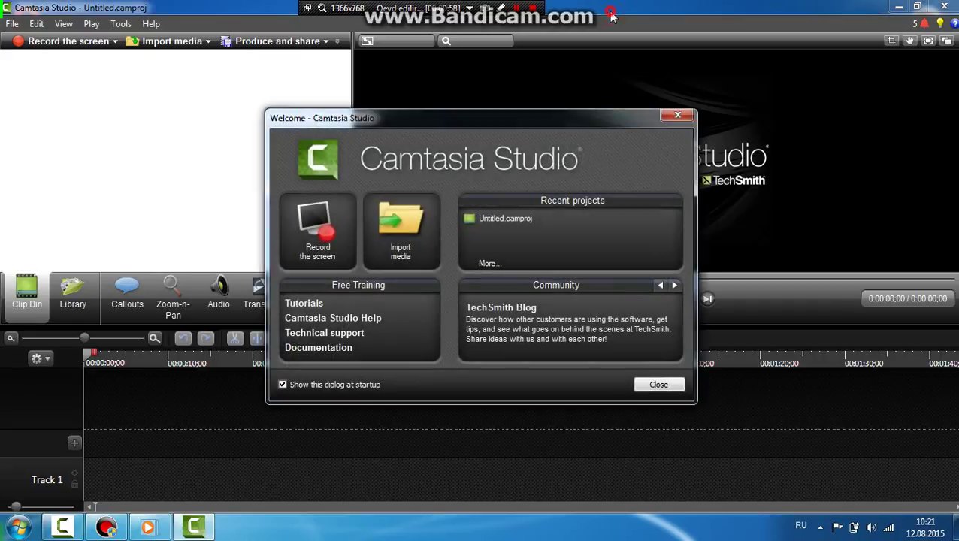
{"action": "left_click", "coordinate": [658, 385]}
Import the bandicam video from the desktop into the Clip Bin, then restore Camtasia Studio to full screen.
{"action": "left_click", "coordinate": [916, 6]}
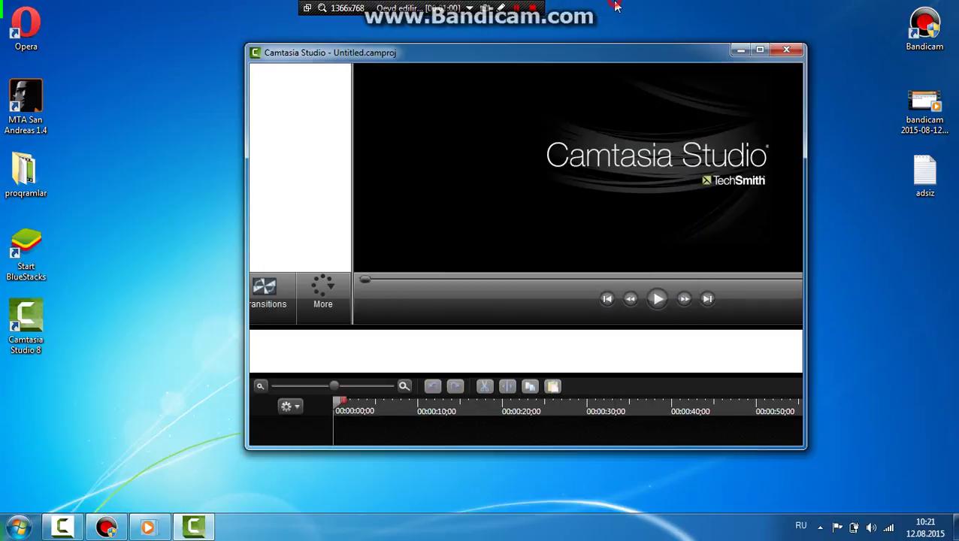
{"action": "left_click_drag", "start_coordinate": [924, 113], "coordinate": [373, 144]}
{"action": "left_click", "coordinate": [760, 50]}
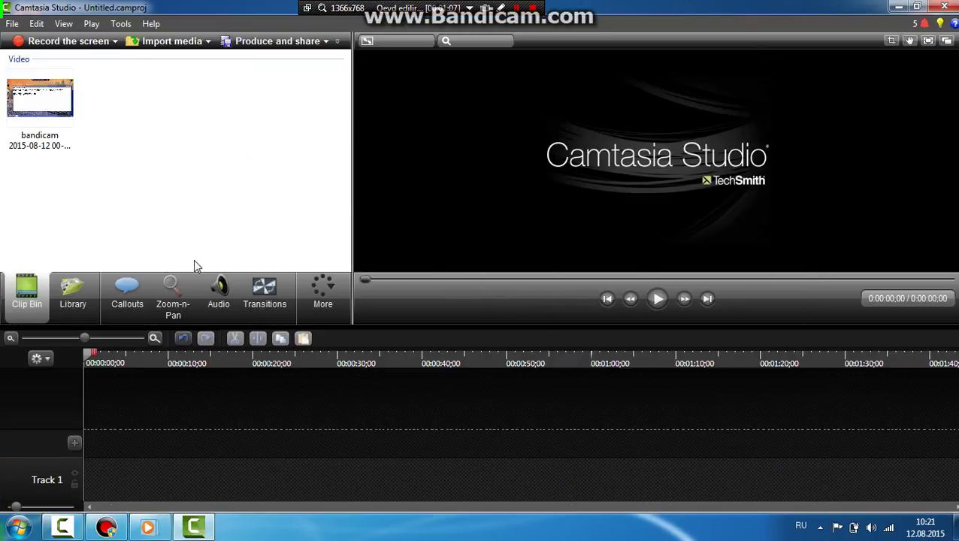
Add the bandicam clip to the timeline and move it onto Track 1, starting at about 10 seconds.
{"action": "left_click_drag", "start_coordinate": [45, 121], "coordinate": [186, 441]}
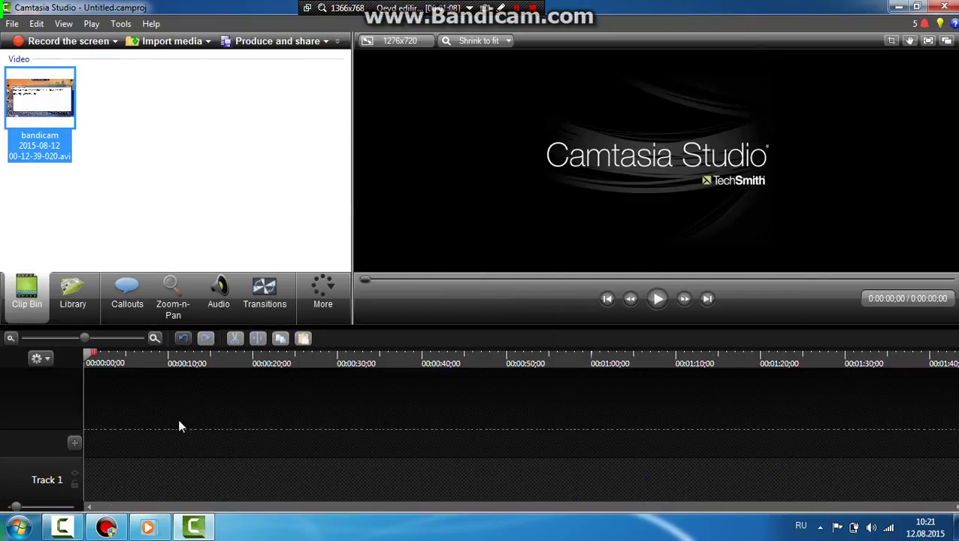
{"action": "left_click_drag", "start_coordinate": [179, 406], "coordinate": [179, 401]}
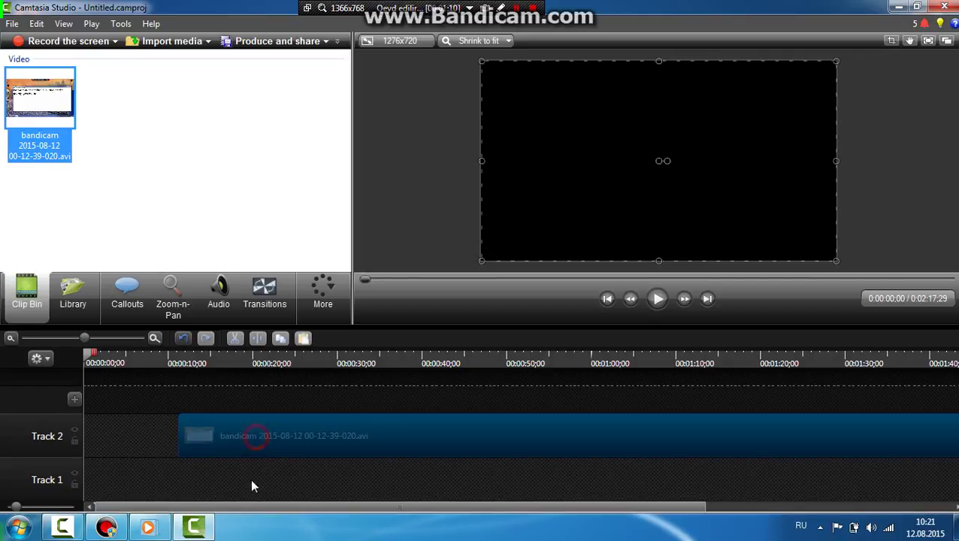
{"action": "left_click_drag", "start_coordinate": [247, 503], "coordinate": [246, 503]}
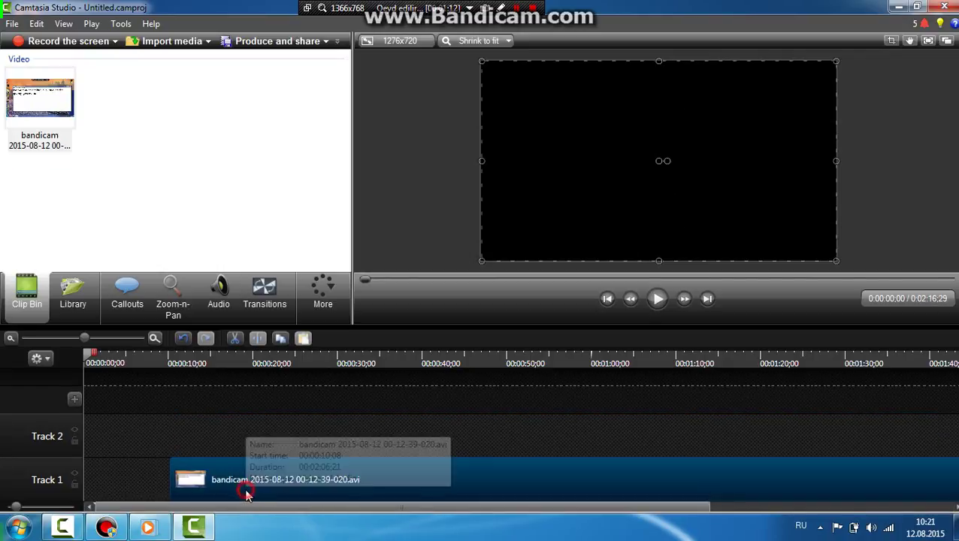
{"action": "mouse_move", "coordinate": [220, 485]}
{"action": "left_mouse_down"}
{"action": "mouse_move", "coordinate": [193, 488]}
{"action": "mouse_move", "coordinate": [223, 490]}
{"action": "left_mouse_up"}
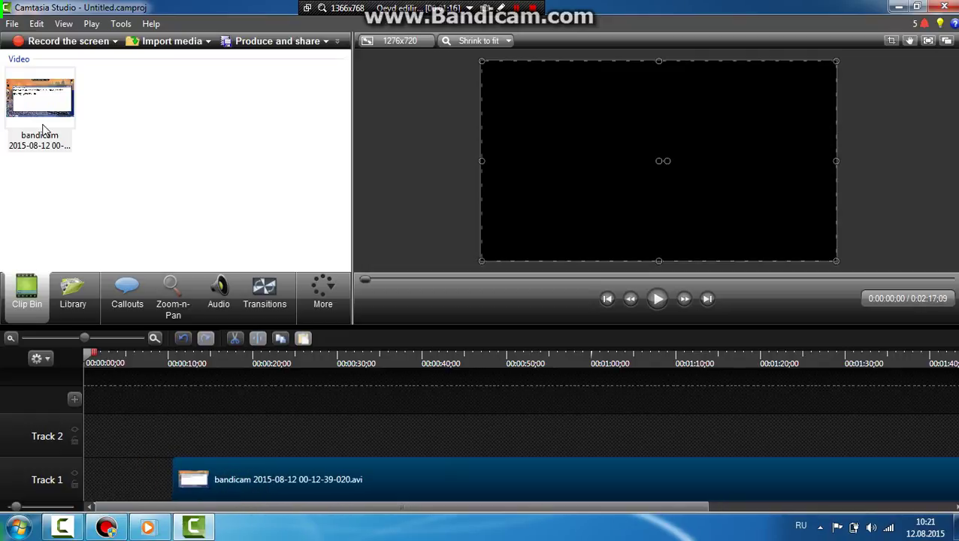
Preview the Animated Title from the Theme - Dark Hallway folder of the Library, and collapse that folder.
{"action": "left_click", "coordinate": [73, 297]}
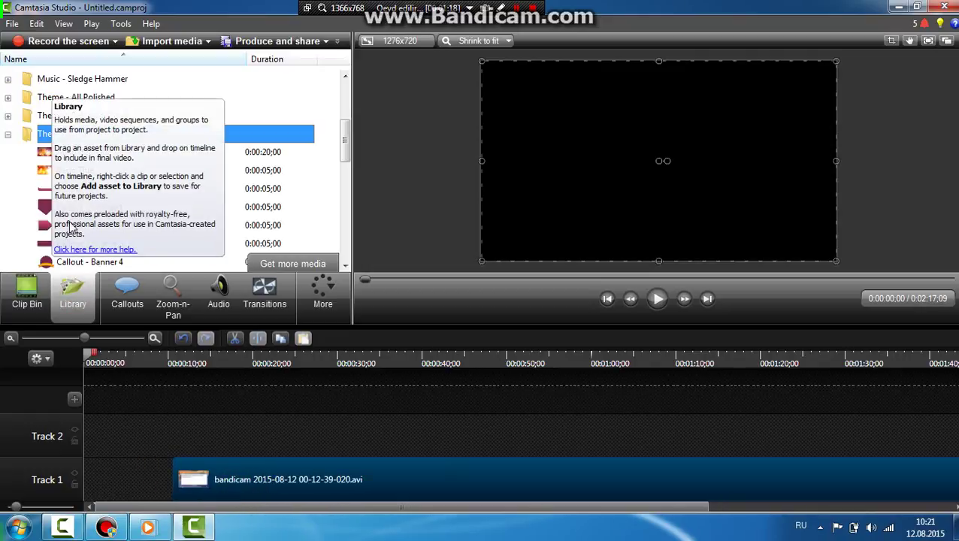
{"action": "scroll", "coordinate": [52, 222], "scroll_direction": "down", "scroll_amount": 5}
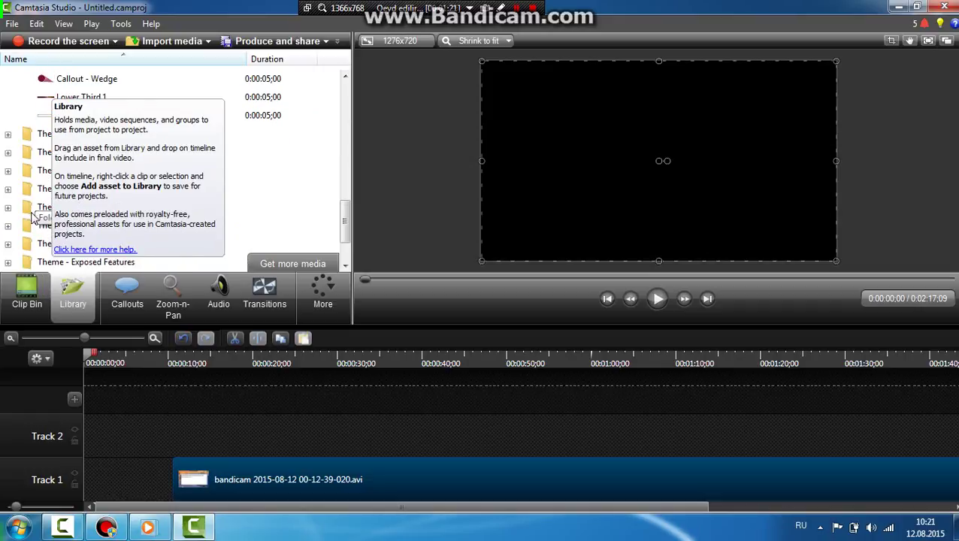
{"action": "double_click", "coordinate": [32, 212]}
{"action": "left_click", "coordinate": [31, 212]}
{"action": "scroll", "coordinate": [50, 198], "scroll_direction": "up", "scroll_amount": 1}
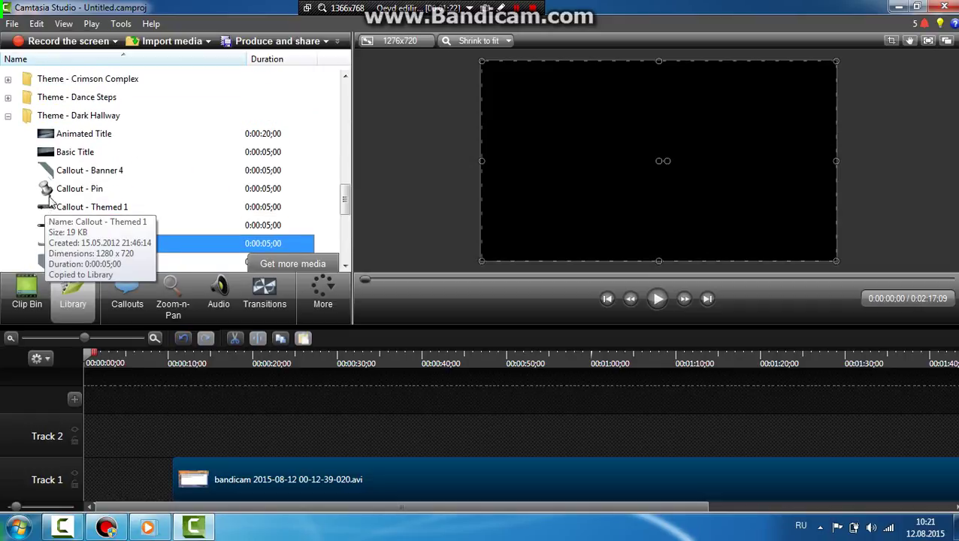
{"action": "left_click", "coordinate": [62, 134]}
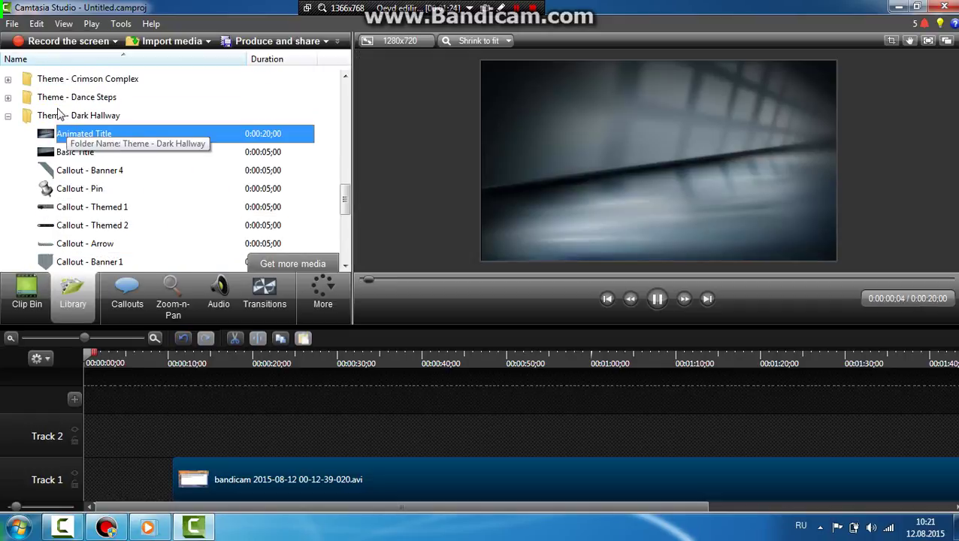
{"action": "double_click", "coordinate": [59, 115]}
Expand the Theme - Dance Steps and Theme - Crimson Complex folders and preview the Crimson Complex Animated Title.
{"action": "left_click", "coordinate": [78, 117]}
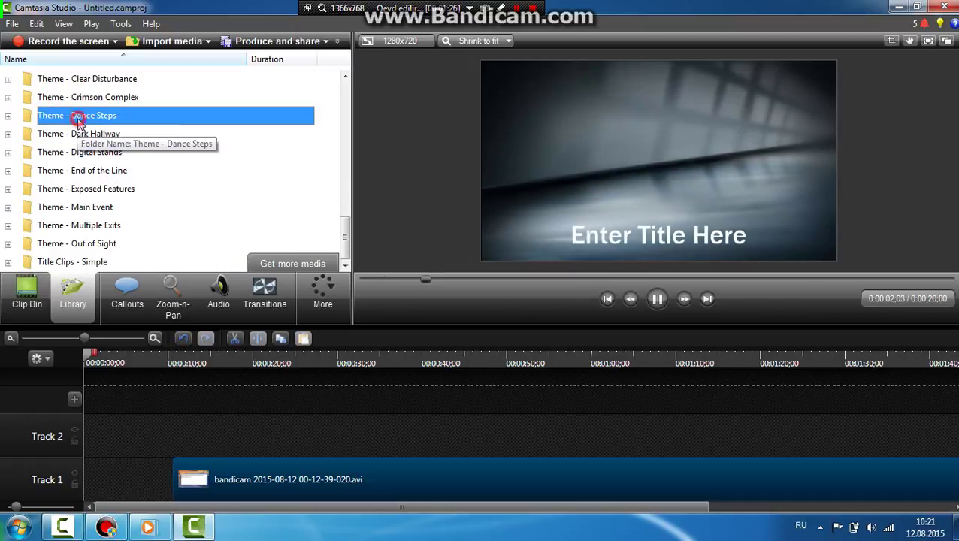
{"action": "double_click", "coordinate": [79, 117]}
{"action": "scroll", "coordinate": [67, 105], "scroll_direction": "up", "scroll_amount": 2}
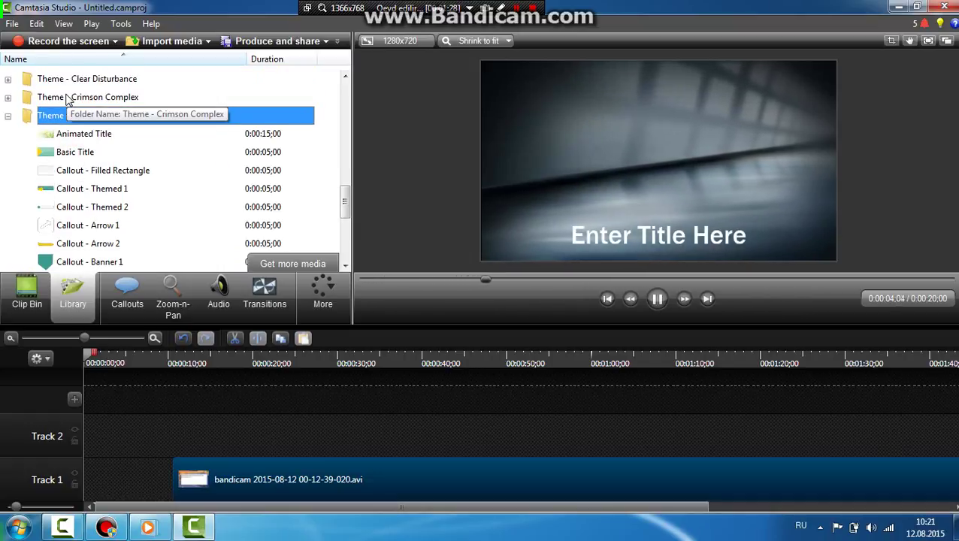
{"action": "left_click", "coordinate": [66, 98]}
{"action": "double_click", "coordinate": [66, 98]}
{"action": "left_click", "coordinate": [69, 102]}
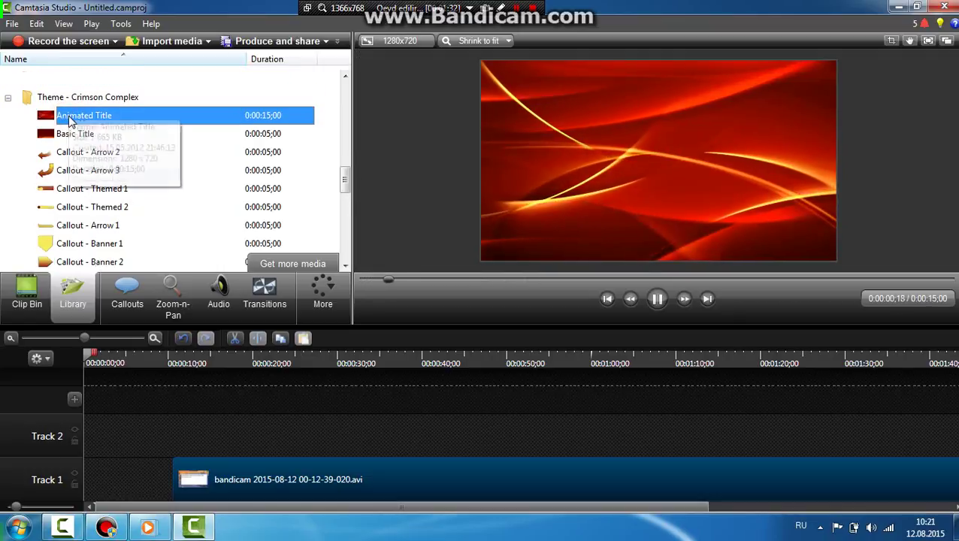
Look through the assets in the Theme - Dark Hallway and Theme - Digital Stands folders of the Library.
{"action": "scroll", "coordinate": [72, 113], "scroll_direction": "down", "scroll_amount": 2}
{"action": "scroll", "coordinate": [82, 207], "scroll_direction": "down", "scroll_amount": 5}
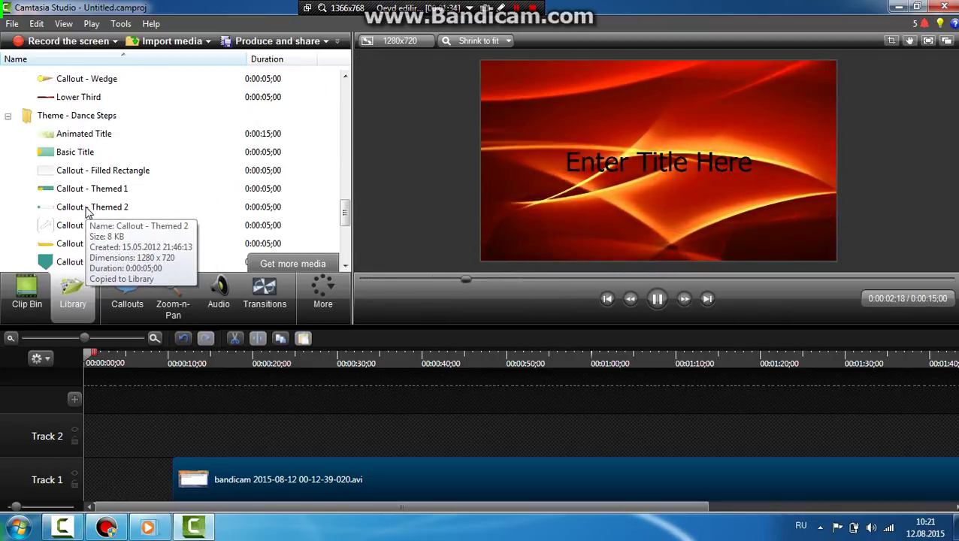
{"action": "scroll", "coordinate": [45, 248], "scroll_direction": "down", "scroll_amount": 1}
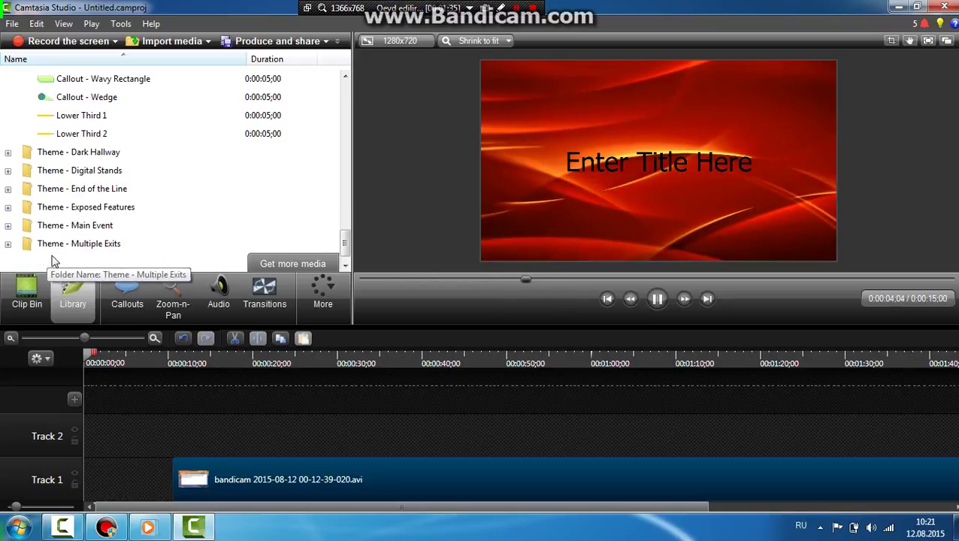
{"action": "double_click", "coordinate": [64, 150]}
{"action": "scroll", "coordinate": [69, 167], "scroll_direction": "down", "scroll_amount": 4}
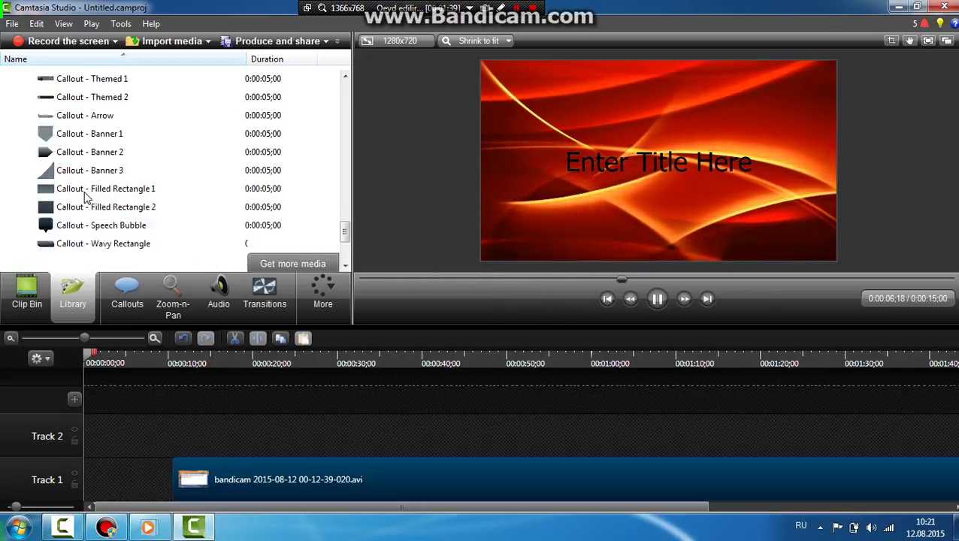
{"action": "double_click", "coordinate": [64, 189]}
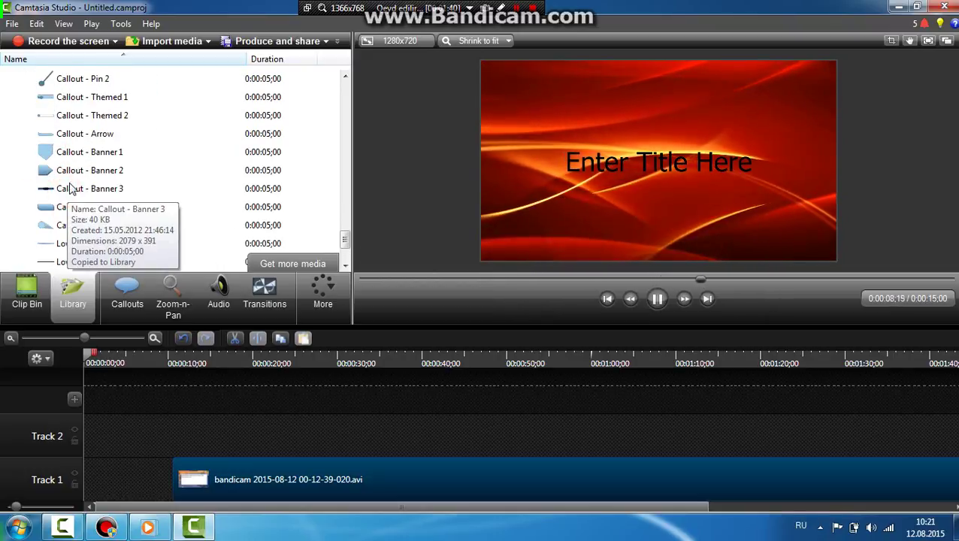
{"action": "scroll", "coordinate": [67, 184], "scroll_direction": "up", "scroll_amount": 2}
{"action": "scroll", "coordinate": [67, 184], "scroll_direction": "down", "scroll_amount": 4}
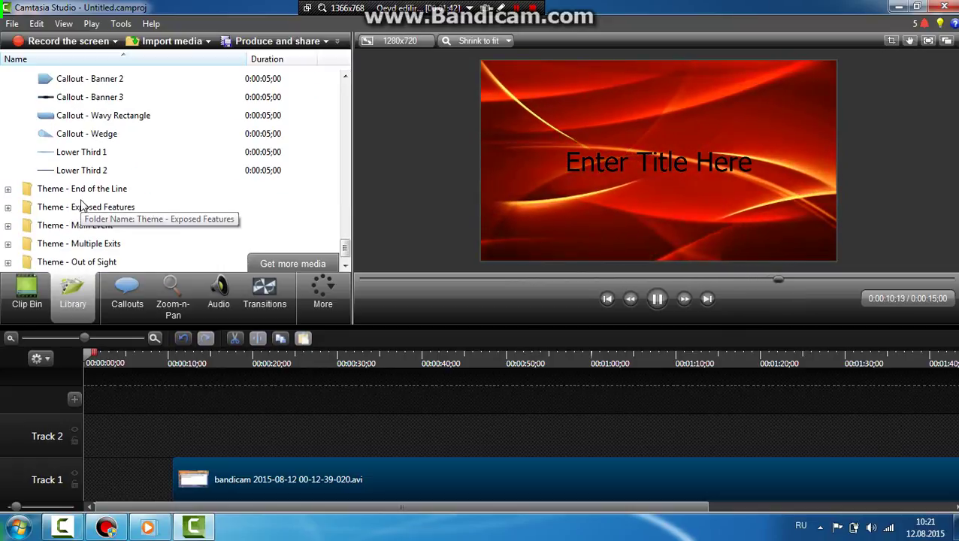
Place the Animated Title from the Theme - End of the Line folder on Track 2, starting at about 5 seconds.
{"action": "double_click", "coordinate": [71, 190]}
{"action": "left_click", "coordinate": [70, 188]}
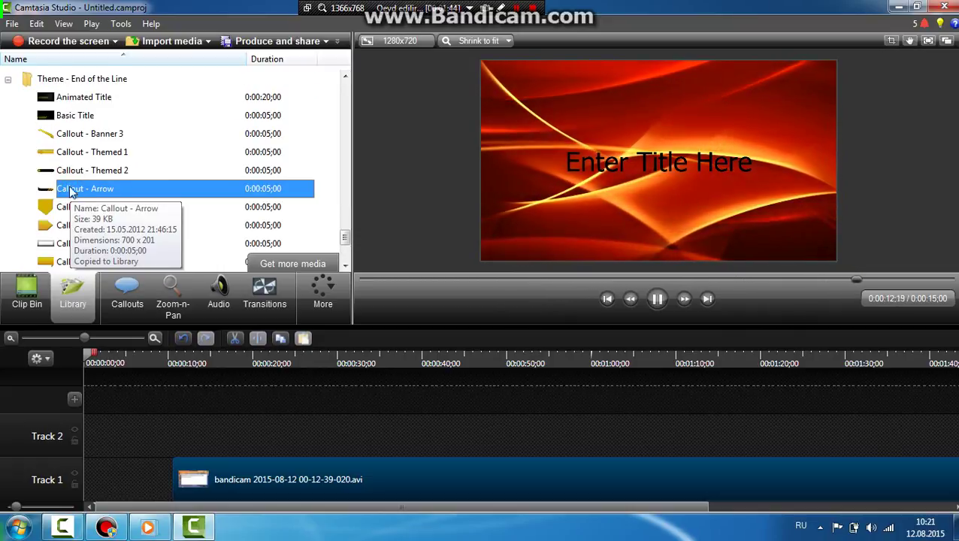
{"action": "left_click", "coordinate": [62, 99]}
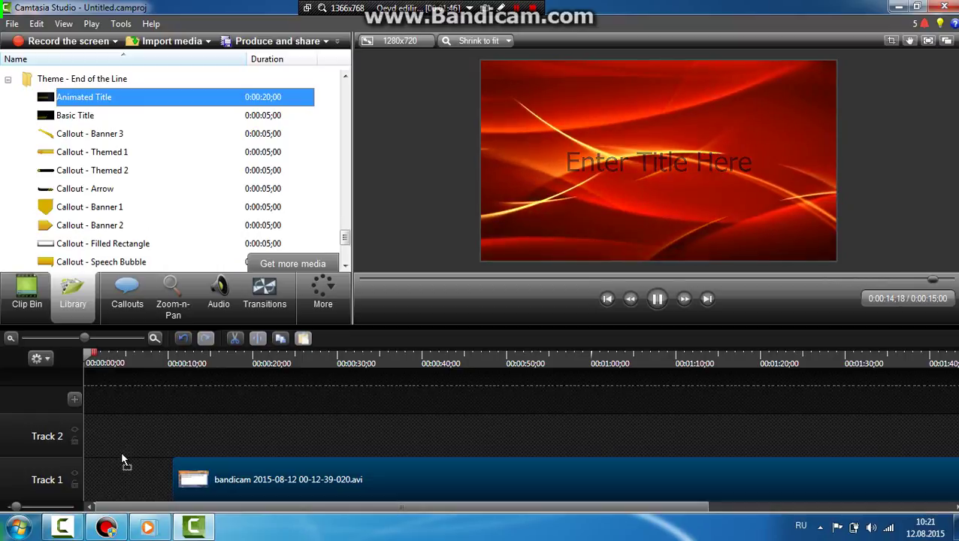
{"action": "left_click_drag", "start_coordinate": [220, 414], "coordinate": [198, 445]}
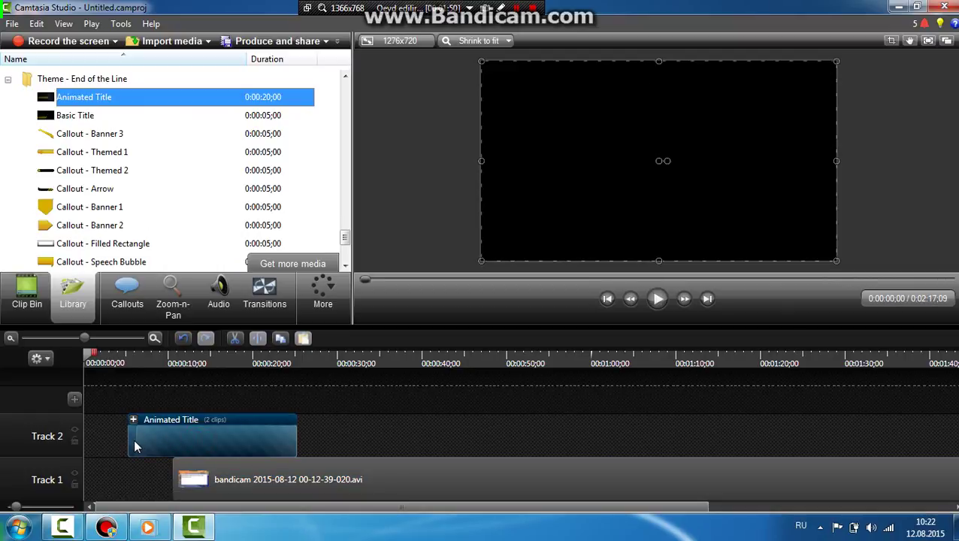
Move the Animated Title to the start of Track 2 and trim its end to where the recording begins on Track 1.
{"action": "left_click_drag", "start_coordinate": [220, 424], "coordinate": [173, 422]}
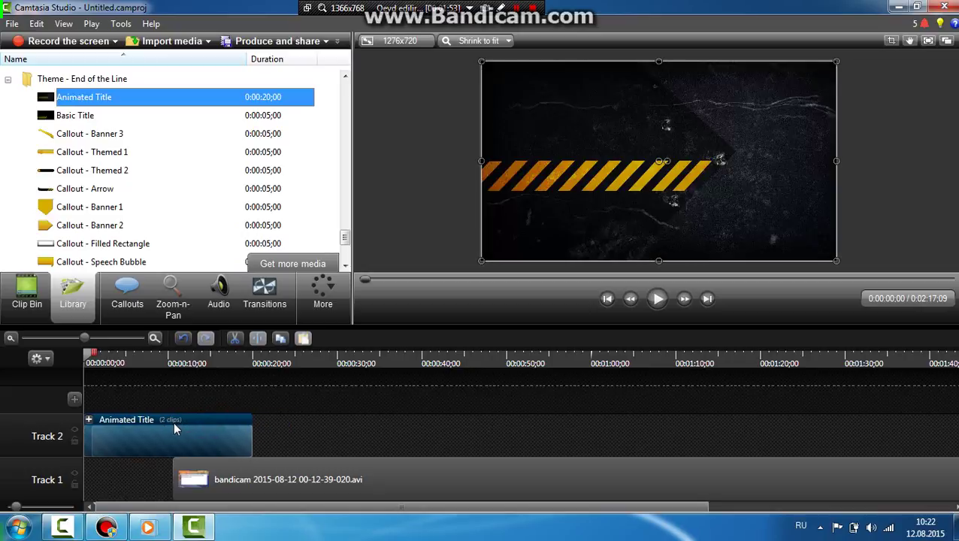
{"action": "left_click_drag", "start_coordinate": [251, 440], "coordinate": [171, 436]}
{"action": "left_click", "coordinate": [88, 420]}
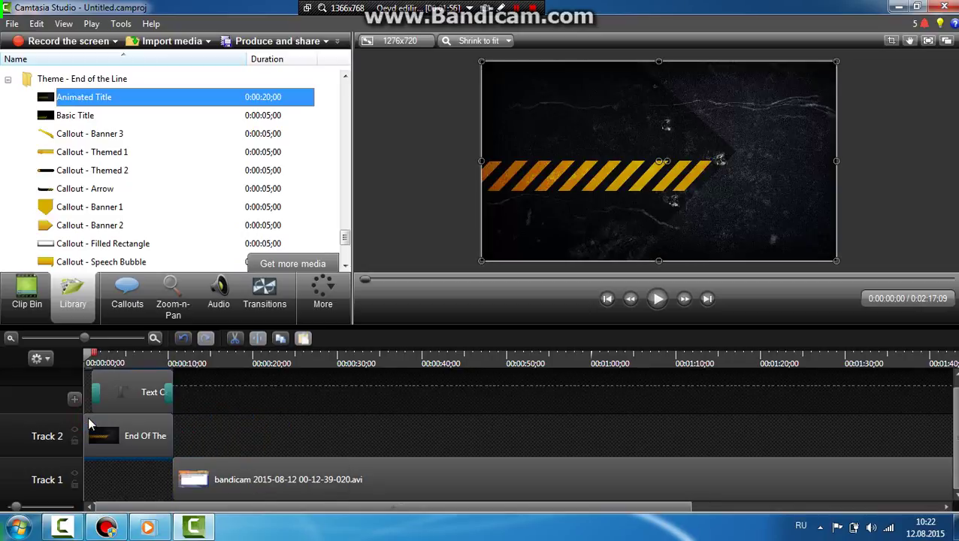
{"action": "left_click", "coordinate": [111, 399]}
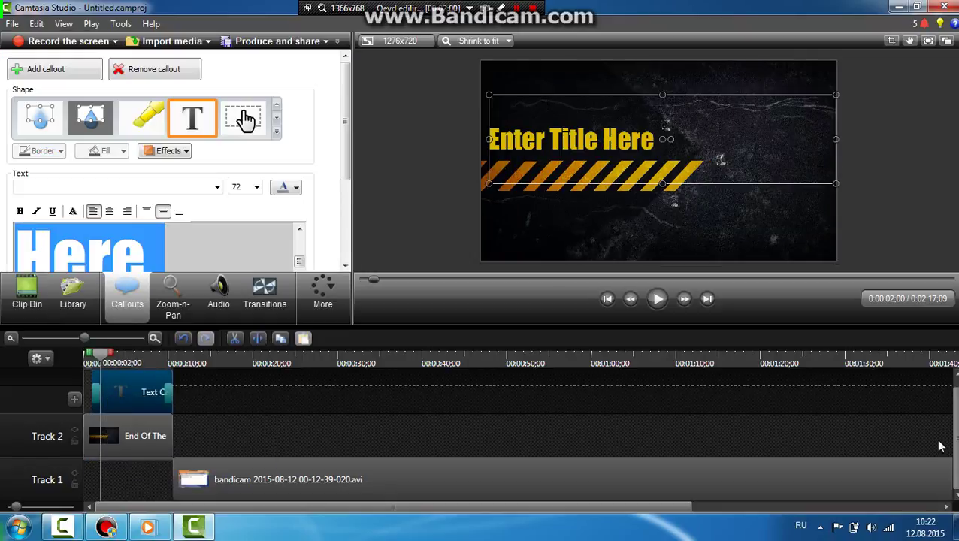
{"action": "scroll", "coordinate": [878, 433], "scroll_direction": "up", "scroll_amount": 1}
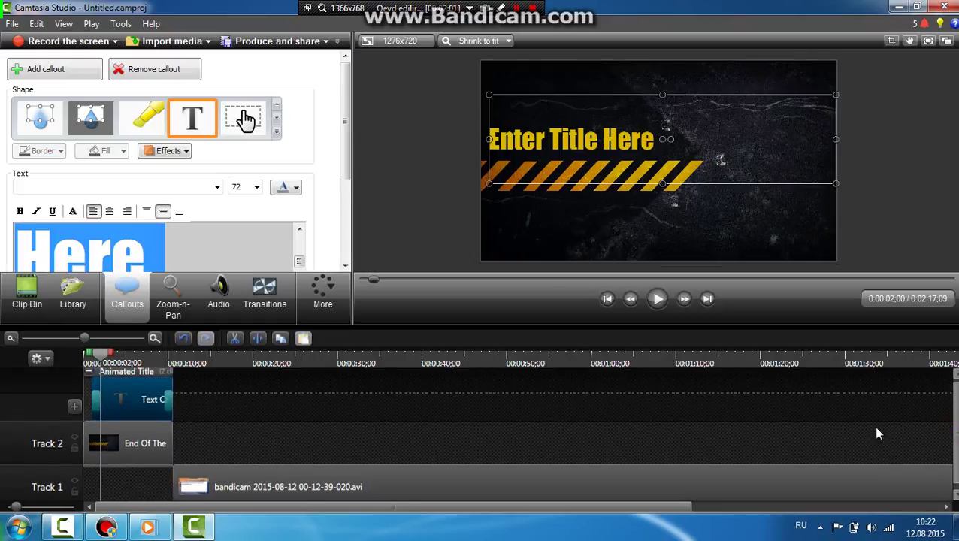
{"action": "left_click", "coordinate": [90, 379]}
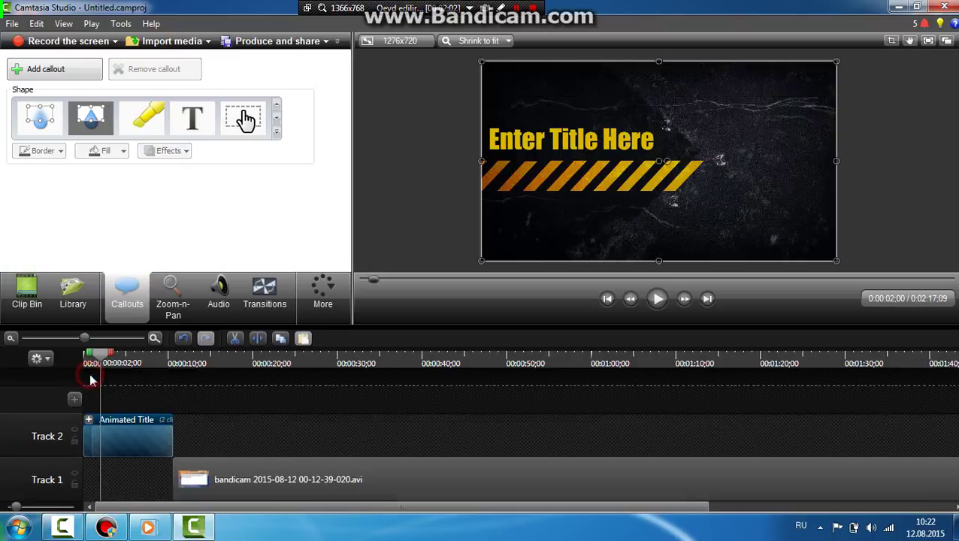
Replace the placeholder text in the Animated Title's text callout with the presenter's full name and "teqdim edir" on a second line.
{"action": "left_click", "coordinate": [89, 419]}
{"action": "left_click", "coordinate": [127, 407]}
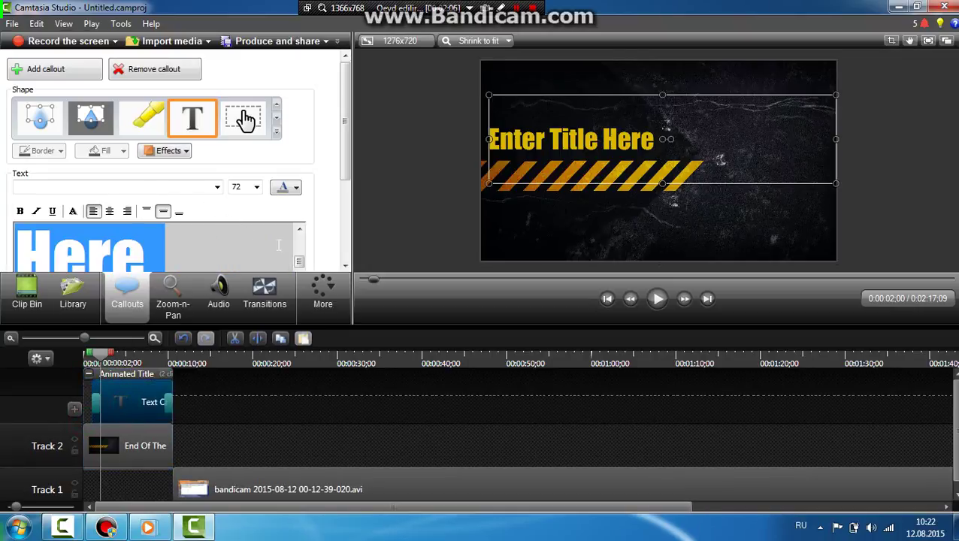
{"action": "left_click", "coordinate": [300, 262]}
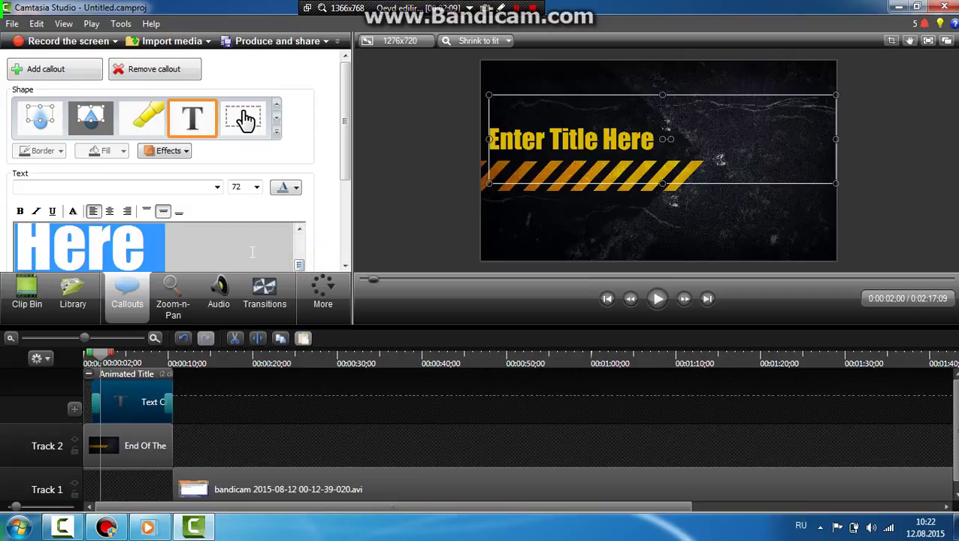
{"action": "type", "text": "Ш"}
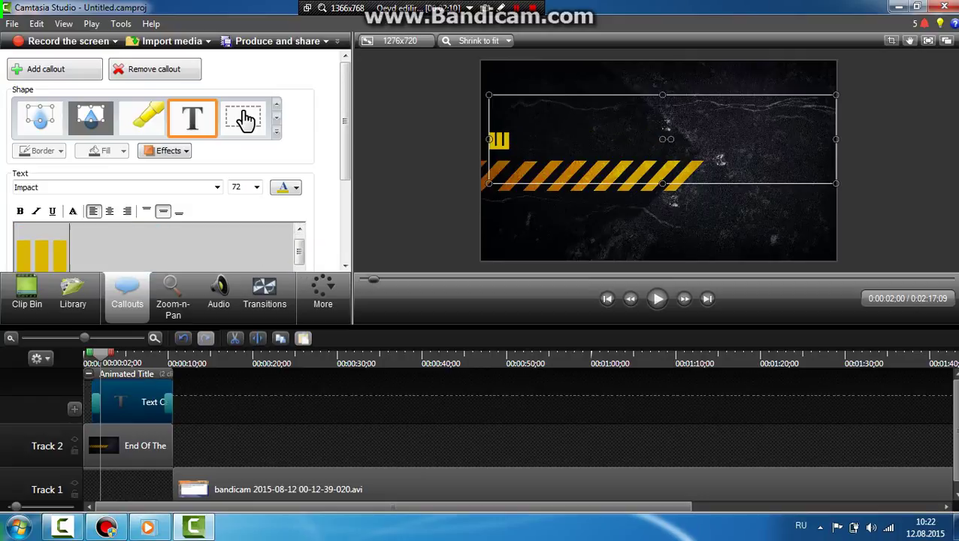
{"action": "key", "text": "BackSpace"}
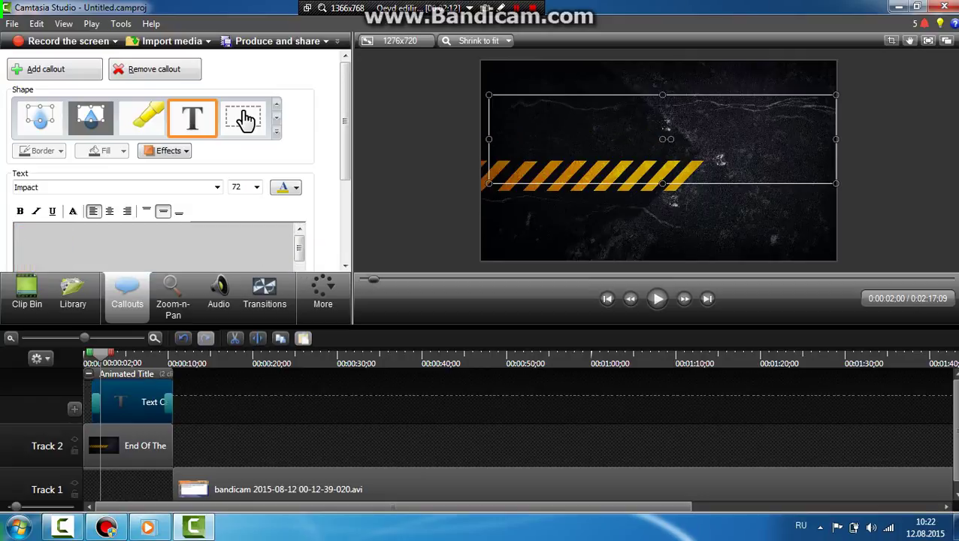
{"action": "key", "text": "alt+shift"}
{"action": "type", "text": "lkin axmedov"}
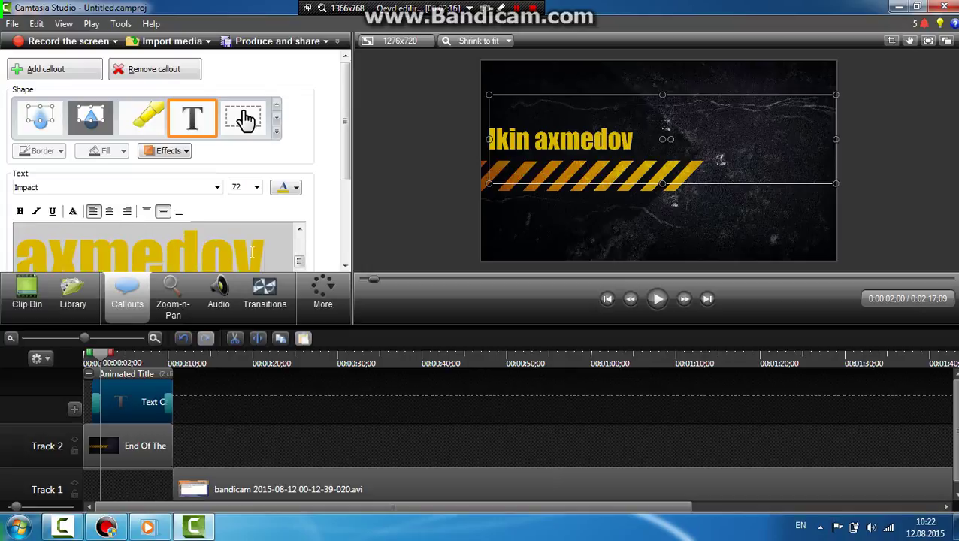
{"action": "key", "text": "Return"}
{"action": "type", "text": "teqdi"}
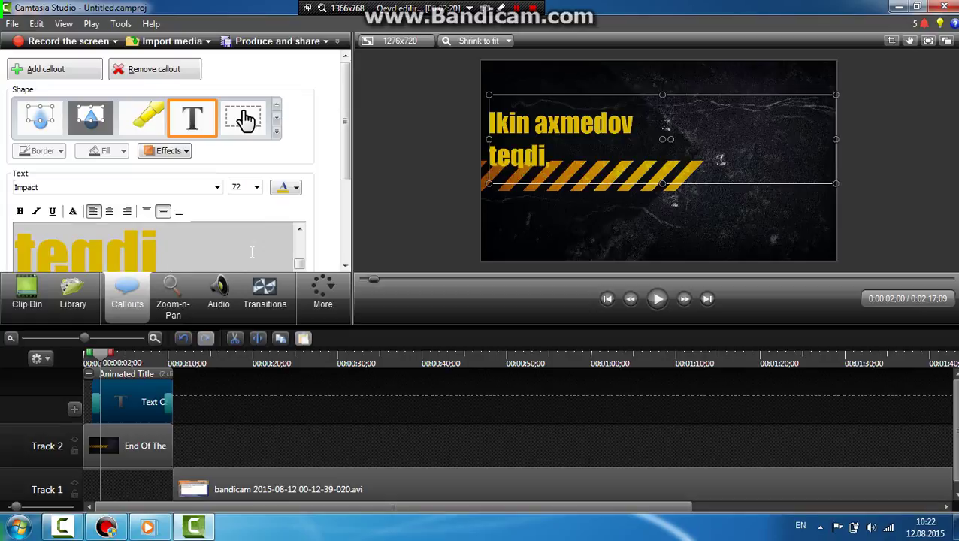
{"action": "type", "text": "m edir"}
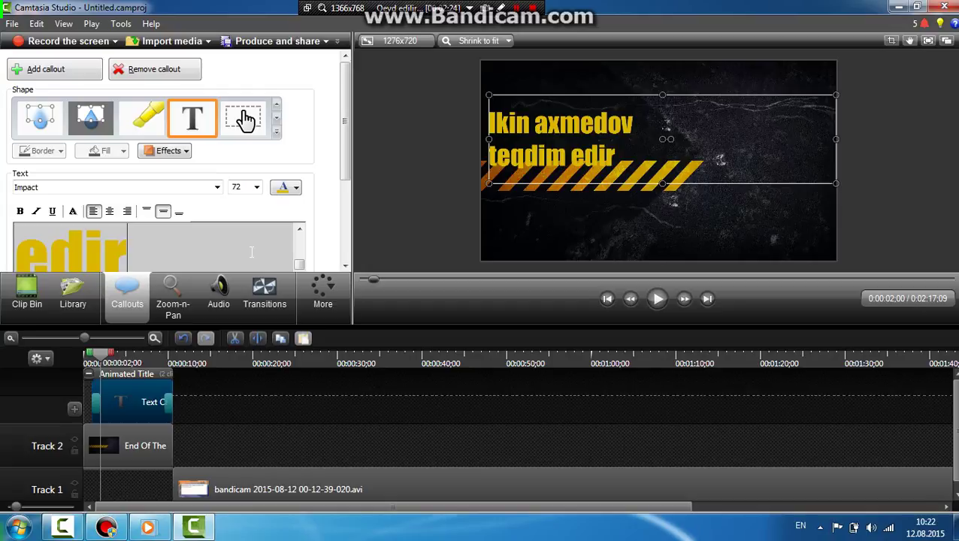
Move the title text up so it sits above the striped bar, and collapse the Animated Title group.
{"action": "left_click_drag", "start_coordinate": [634, 148], "coordinate": [624, 145]}
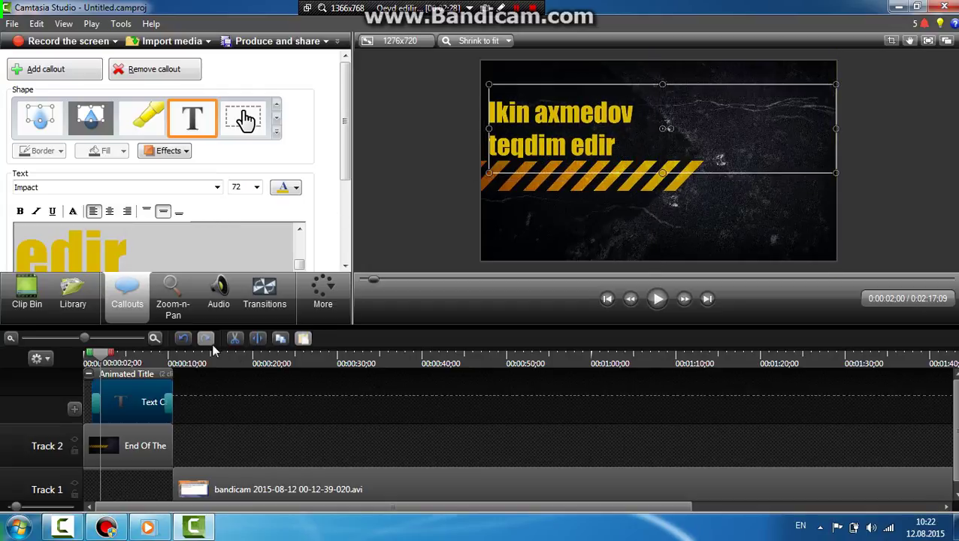
{"action": "mouse_move", "coordinate": [348, 163]}
{"action": "left_mouse_down"}
{"action": "mouse_move", "coordinate": [347, 241]}
{"action": "mouse_move", "coordinate": [348, 163]}
{"action": "left_mouse_up"}
{"action": "left_click", "coordinate": [242, 434]}
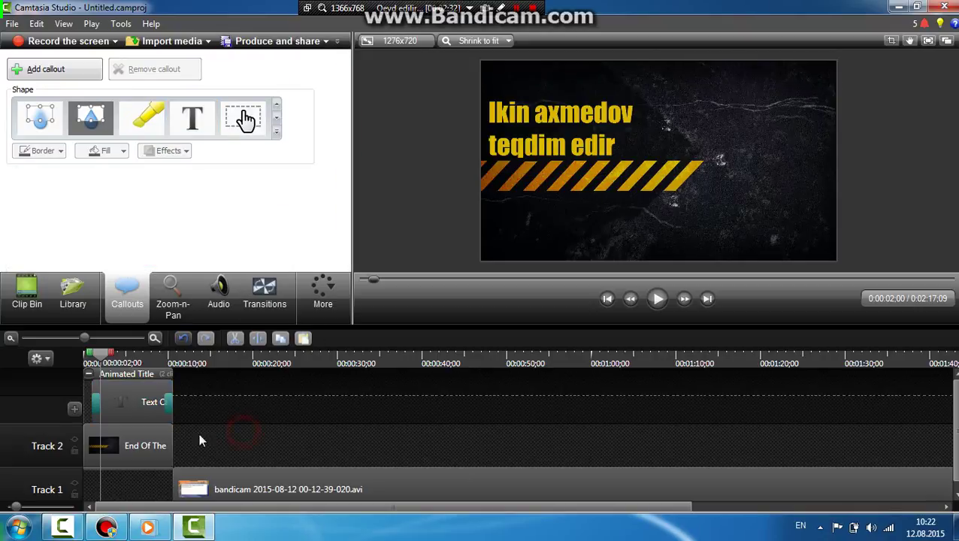
{"action": "left_click", "coordinate": [93, 382]}
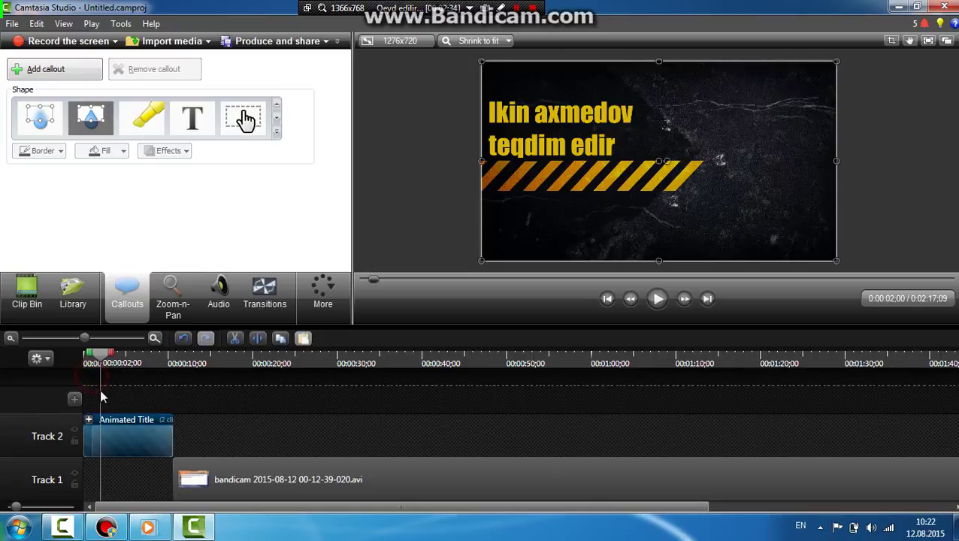
Shorten the Animated Title to a duration of 0:00:07;11 and move the recording on Track 1 to start where the title ends.
{"action": "left_click_drag", "start_coordinate": [170, 449], "coordinate": [145, 450]}
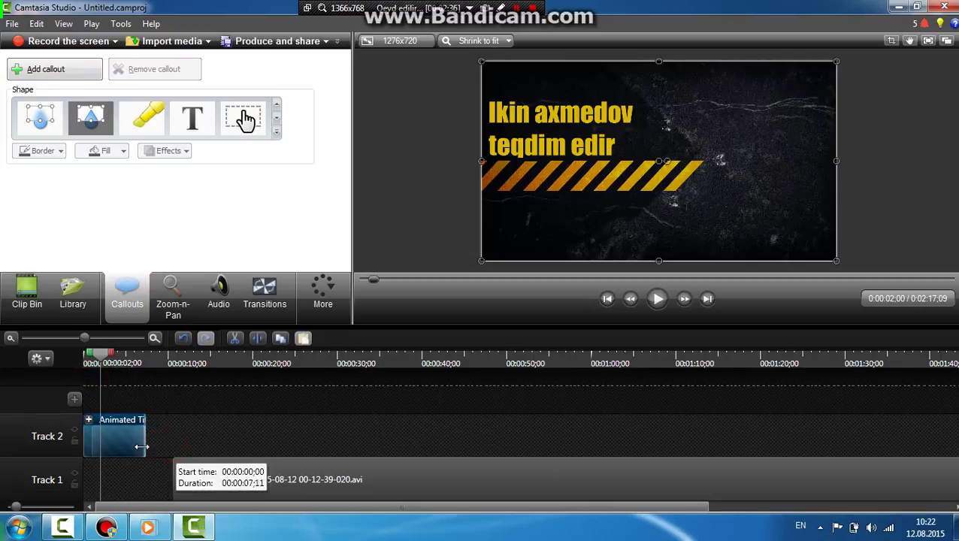
{"action": "left_click_drag", "start_coordinate": [209, 480], "coordinate": [177, 481]}
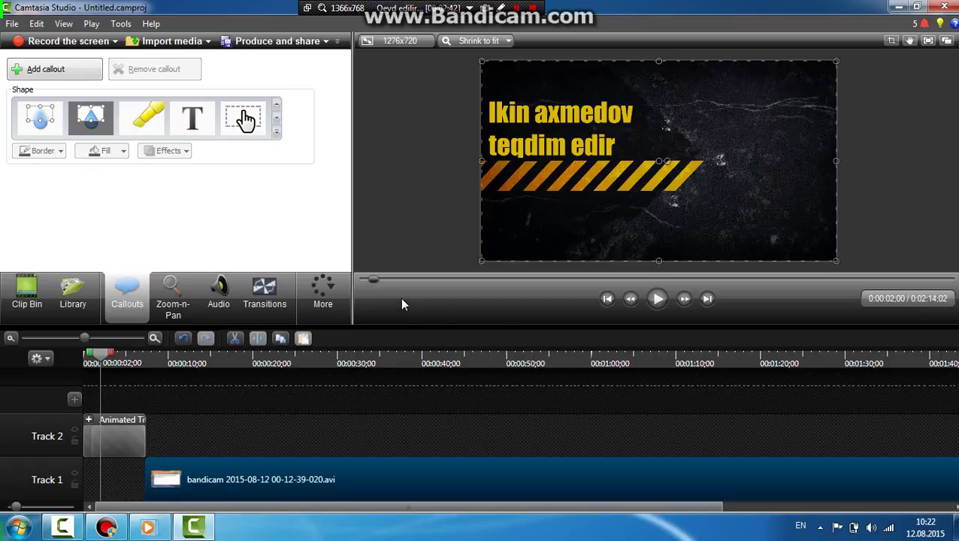
Play the project from the beginning to check the title and its transition into the recording.
{"action": "left_click_drag", "start_coordinate": [374, 280], "coordinate": [364, 280]}
{"action": "left_click", "coordinate": [657, 299]}
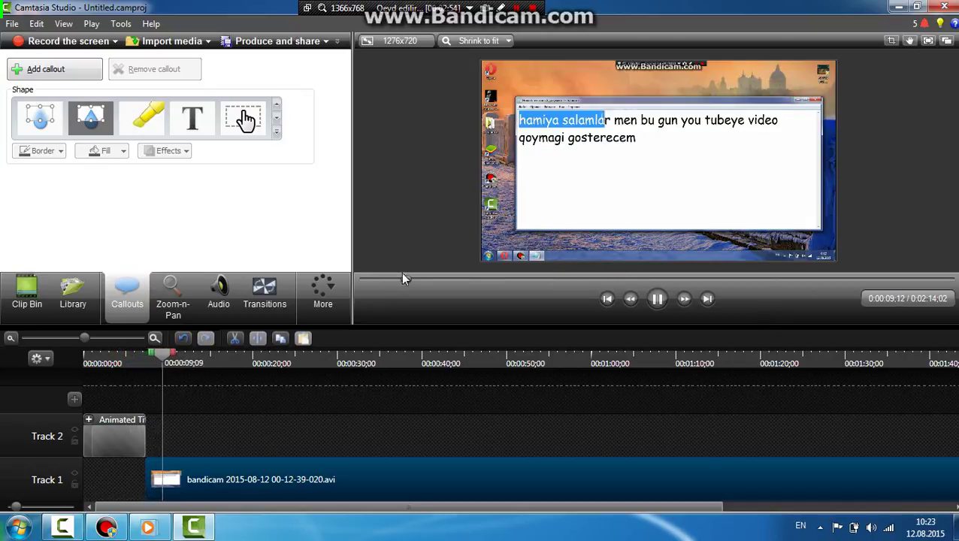
Add a blue right-pointing arrow callout at 0:00:37;02, shrink it and point it at the upload bar on the YouTube page.
{"action": "left_click", "coordinate": [446, 279]}
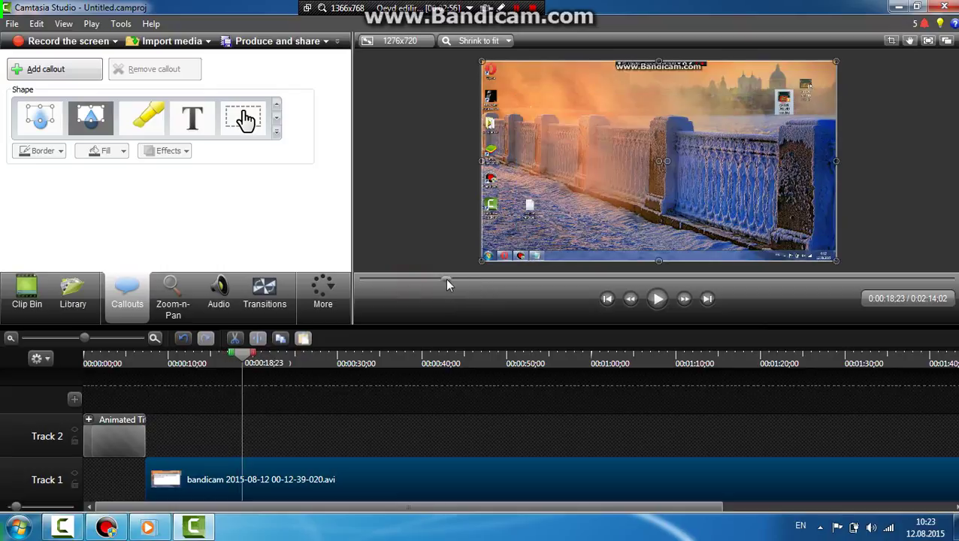
{"action": "left_click_drag", "start_coordinate": [470, 281], "coordinate": [509, 284]}
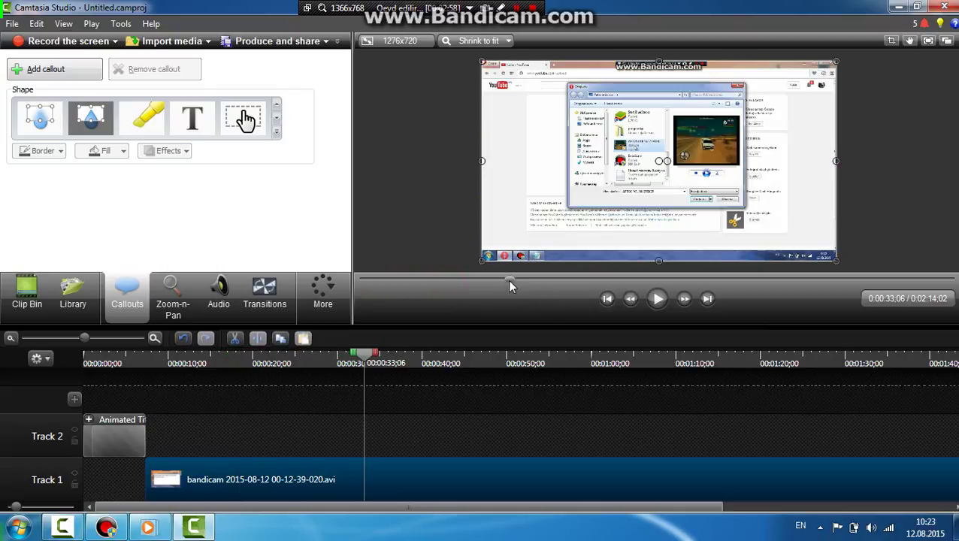
{"action": "left_click", "coordinate": [660, 300]}
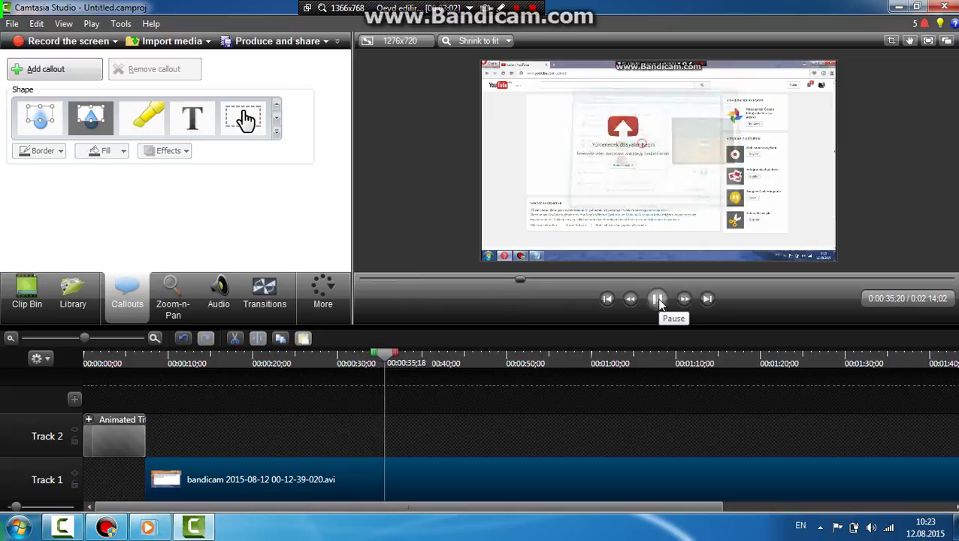
{"action": "left_click", "coordinate": [659, 300]}
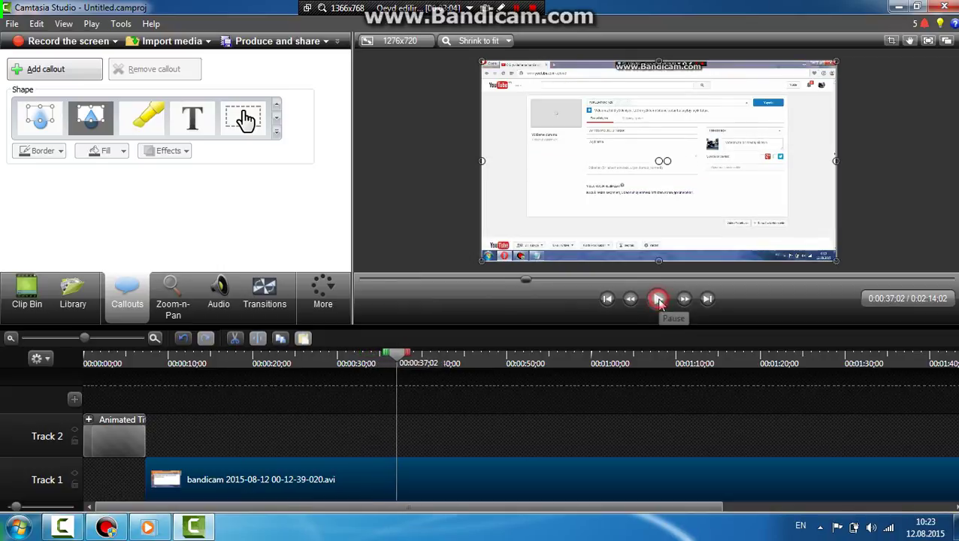
{"action": "left_click", "coordinate": [278, 134]}
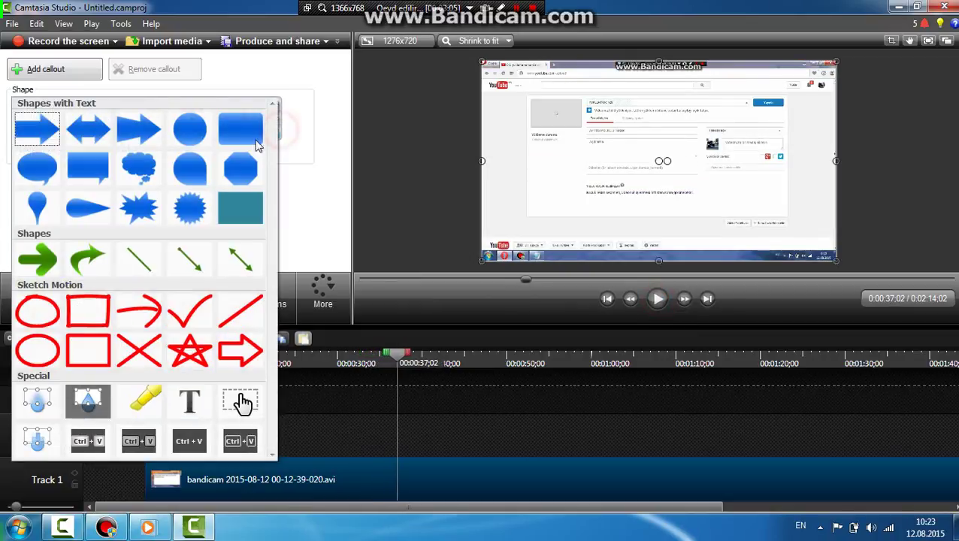
{"action": "left_click", "coordinate": [43, 143]}
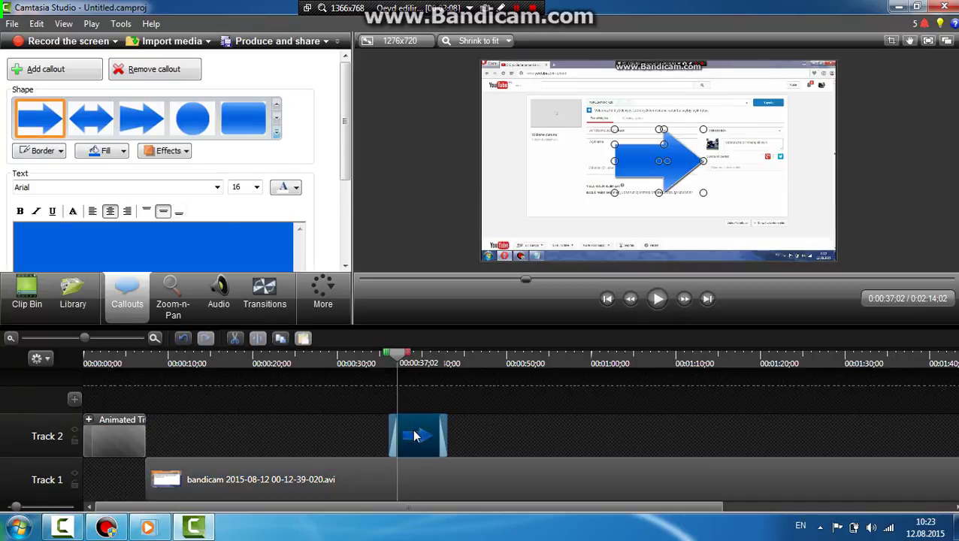
{"action": "left_click_drag", "start_coordinate": [616, 129], "coordinate": [551, 91]}
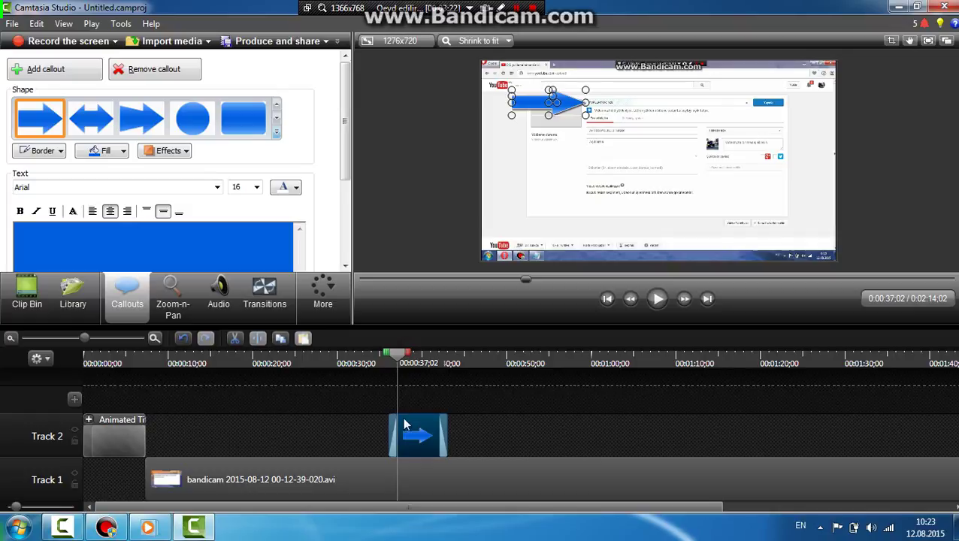
Extend the arrow callout on Track 2 to end at about 0:00:46;27 and play back that part of the recording.
{"action": "left_click_drag", "start_coordinate": [526, 280], "coordinate": [524, 283]}
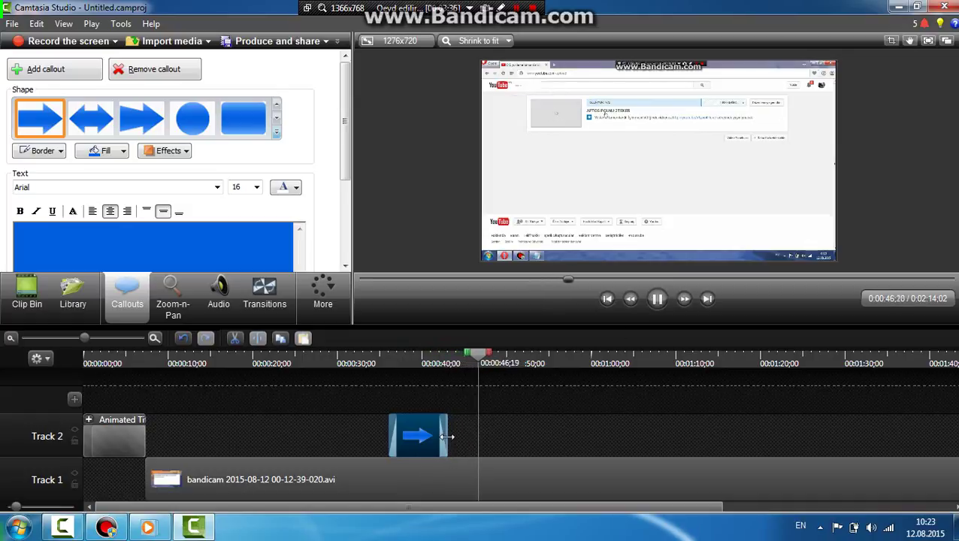
{"action": "left_click_drag", "start_coordinate": [452, 437], "coordinate": [493, 439]}
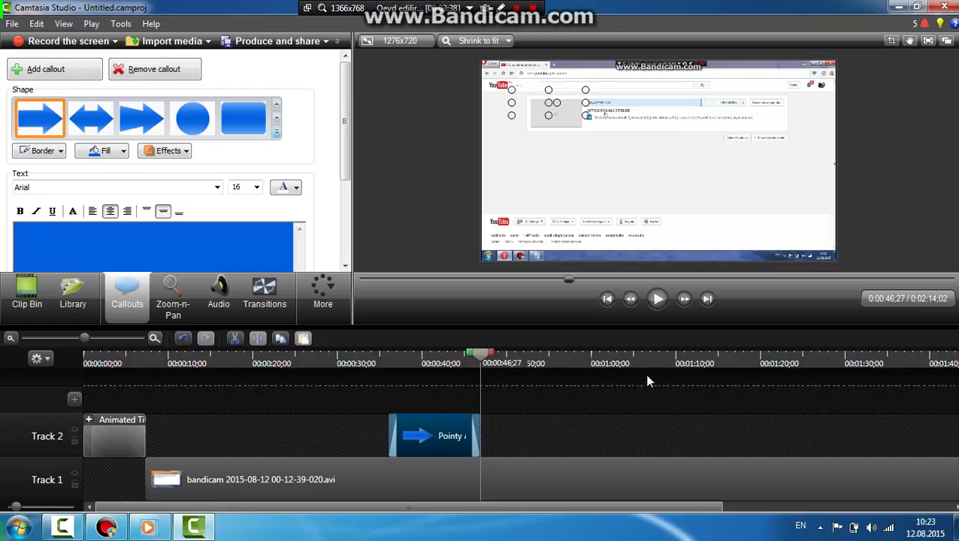
{"action": "left_click_drag", "start_coordinate": [482, 363], "coordinate": [397, 357]}
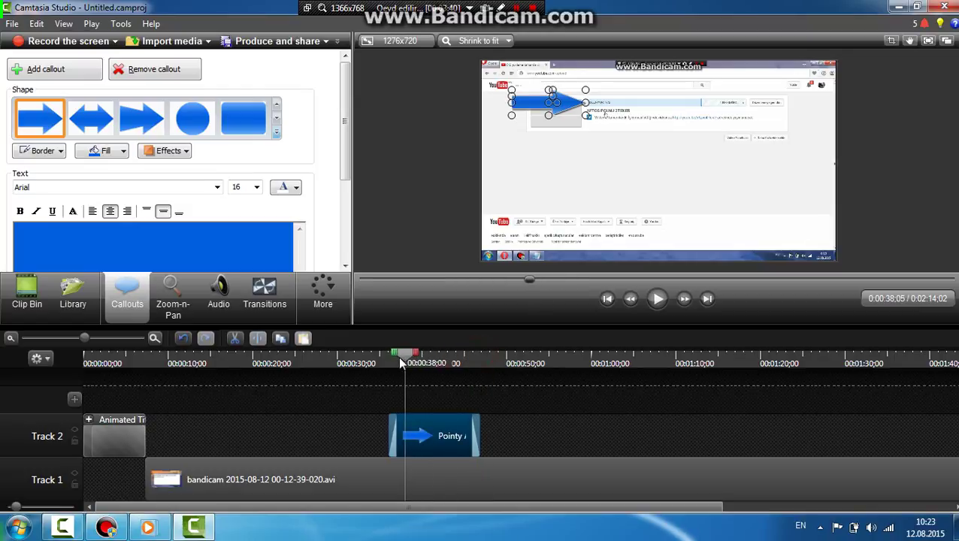
{"action": "left_click", "coordinate": [656, 300]}
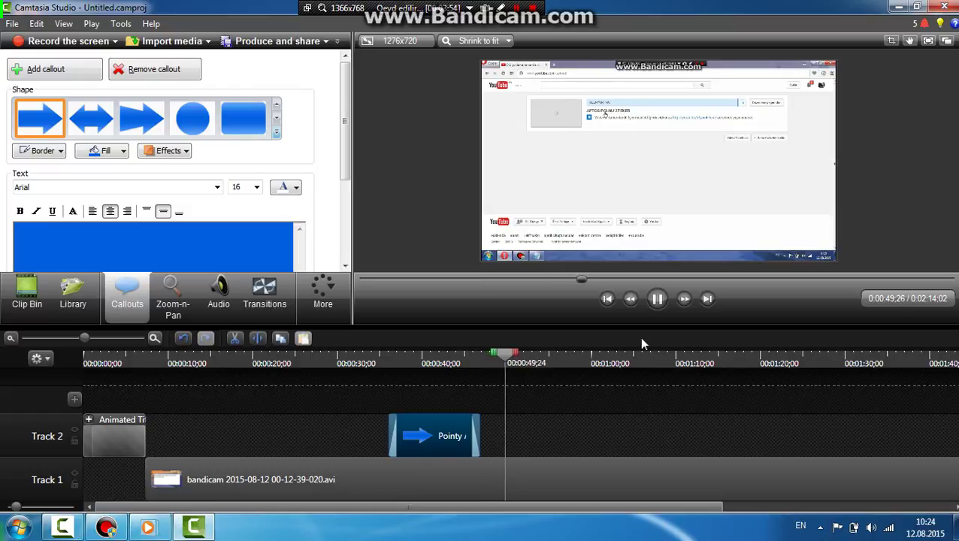
Advance the playhead through the recording and stop it at 0:01:12;12.
{"action": "left_click_drag", "start_coordinate": [586, 278], "coordinate": [679, 282]}
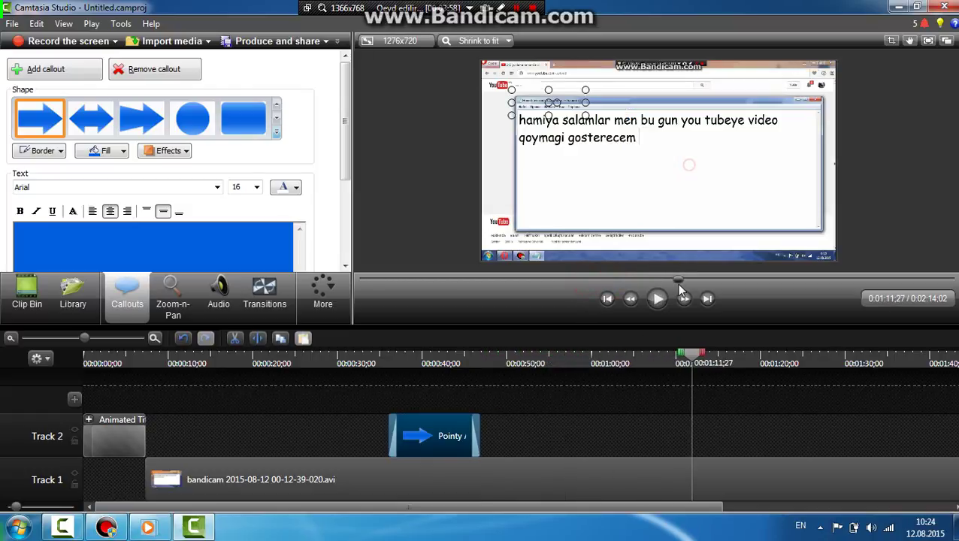
{"action": "left_click", "coordinate": [659, 301]}
{"action": "left_click", "coordinate": [658, 301]}
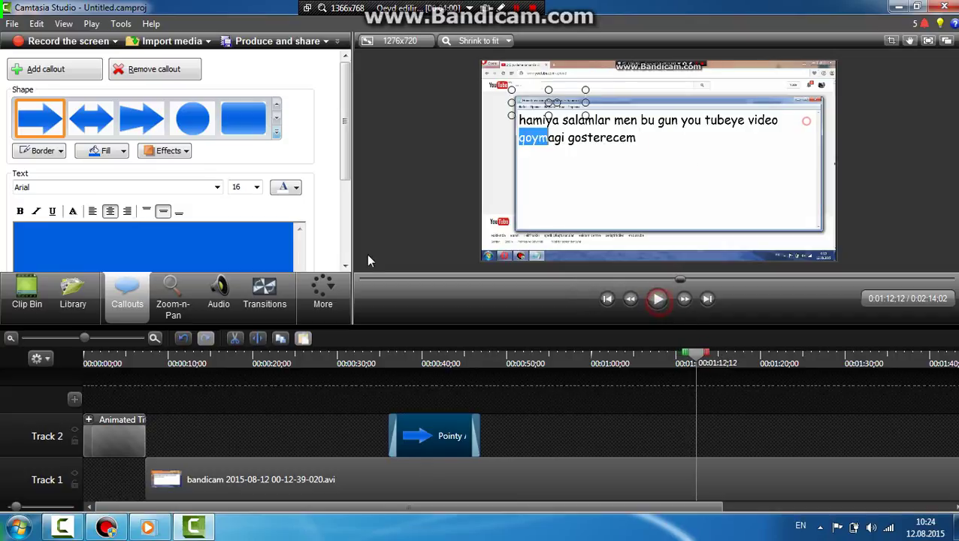
Look through the callouts in the Library's Theme - End of the Line folder and preview Callout - Arrow.
{"action": "left_click", "coordinate": [73, 297]}
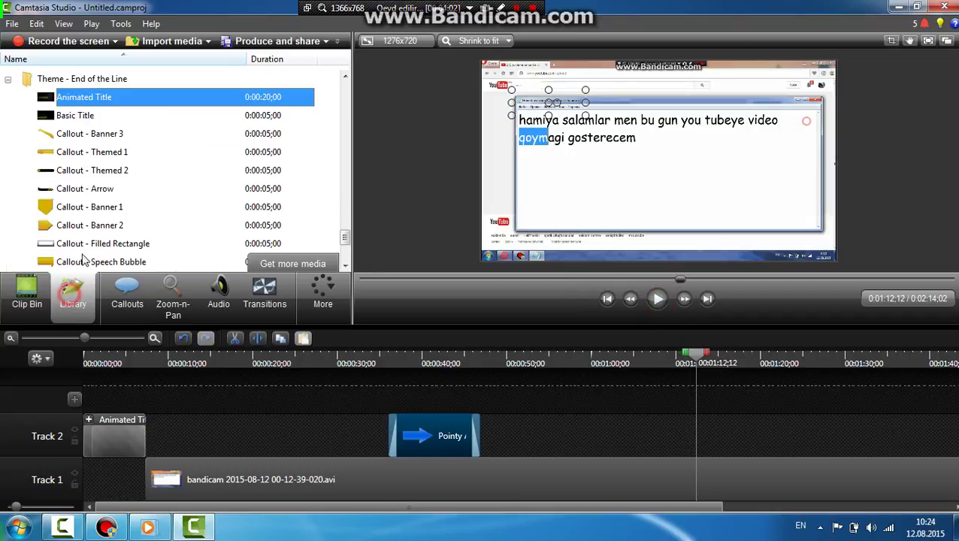
{"action": "left_click", "coordinate": [90, 188]}
{"action": "scroll", "coordinate": [116, 197], "scroll_direction": "down", "scroll_amount": 2}
{"action": "scroll", "coordinate": [120, 207], "scroll_direction": "up", "scroll_amount": 1}
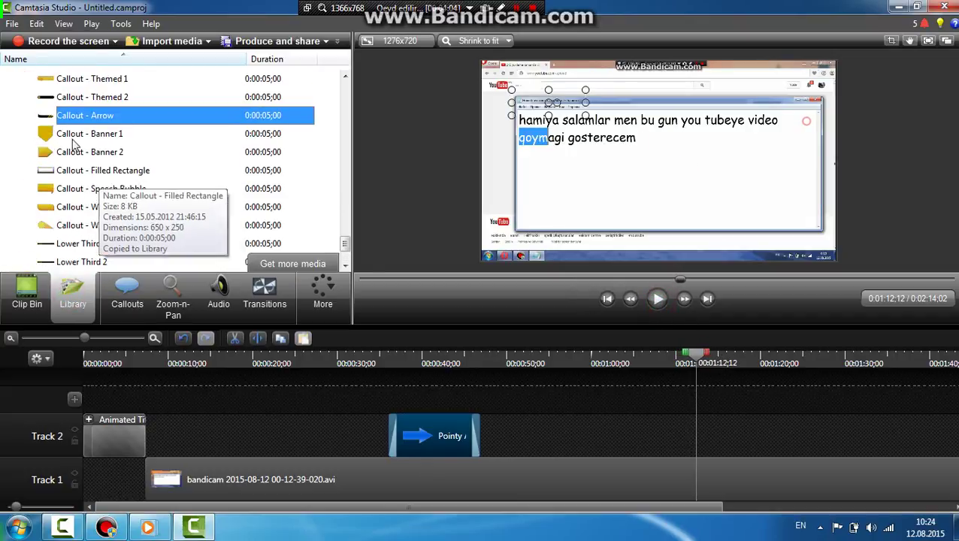
{"action": "left_click", "coordinate": [61, 116]}
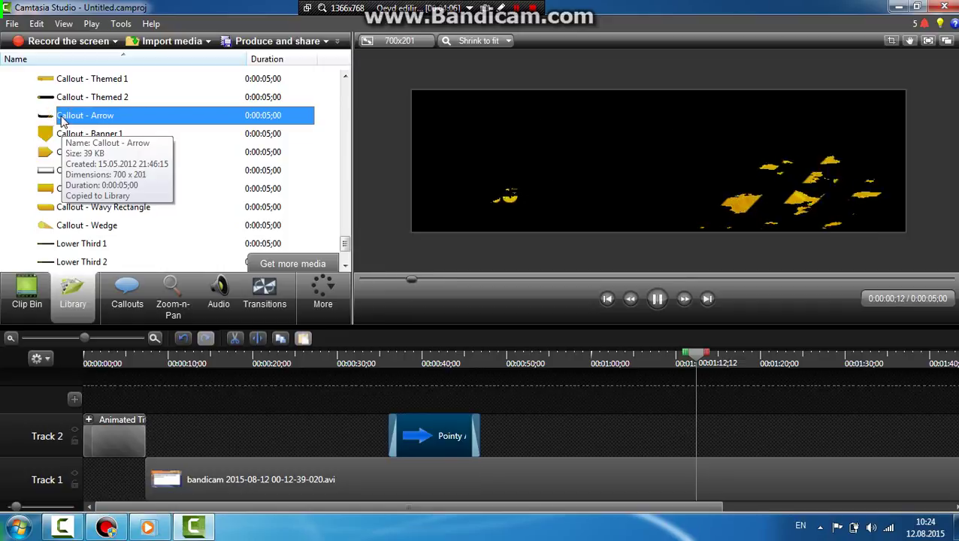
{"action": "scroll", "coordinate": [118, 184], "scroll_direction": "down", "scroll_amount": 2}
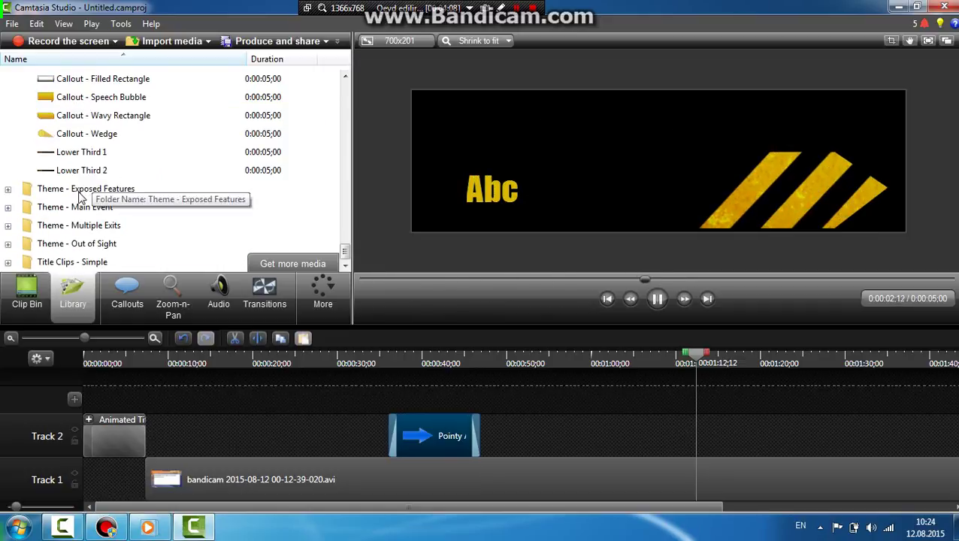
Preview the Animated Title in the Library's Theme - Exposed Features folder and look through that folder's callouts.
{"action": "double_click", "coordinate": [83, 189]}
{"action": "left_click", "coordinate": [58, 98]}
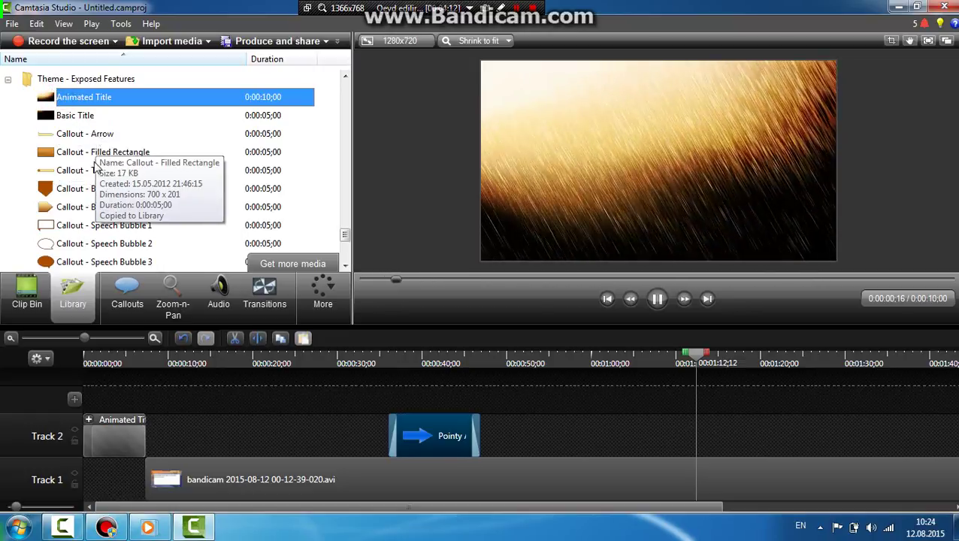
{"action": "scroll", "coordinate": [98, 180], "scroll_direction": "down", "scroll_amount": 3}
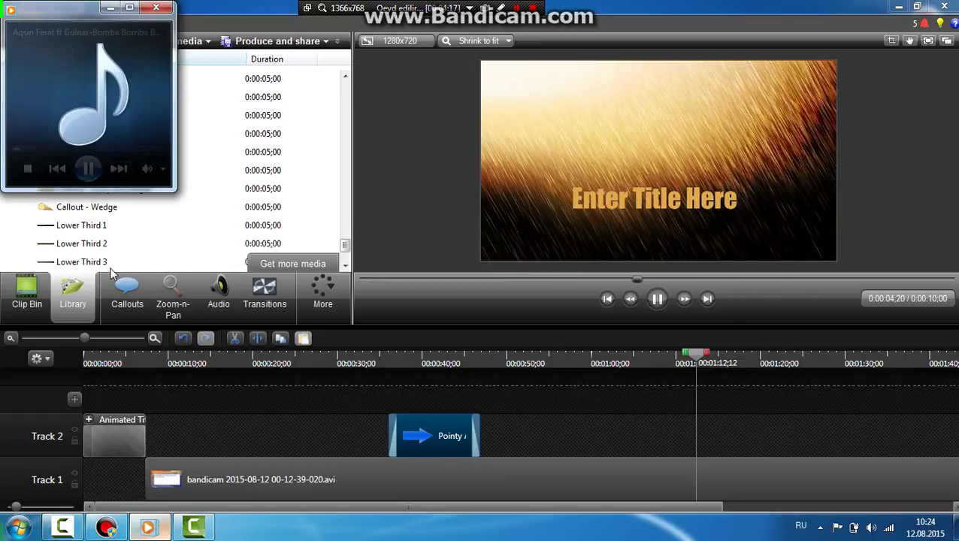
Switch to Windows Media Player, skip through the tracks to Azeri Avto Bass, and minimize the player.
{"action": "left_click", "coordinate": [118, 168]}
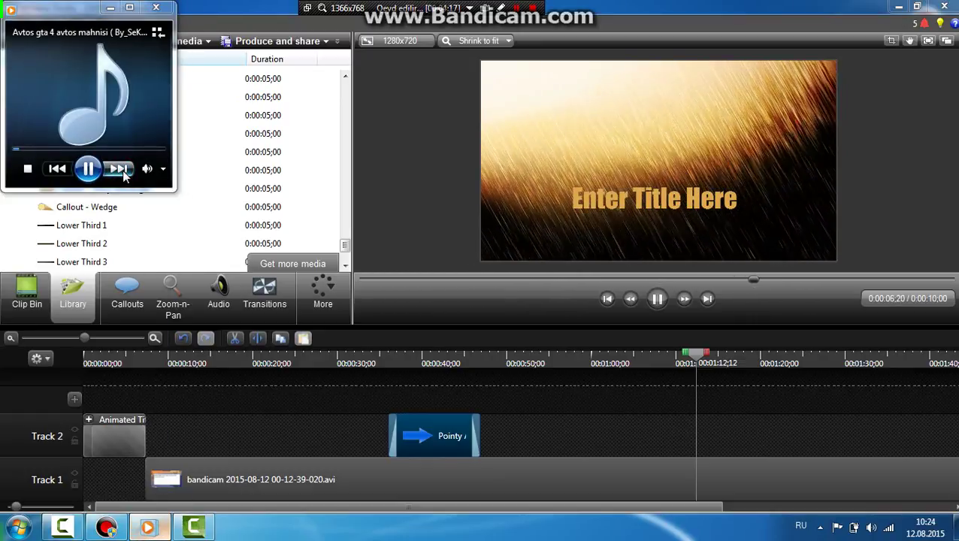
{"action": "left_click", "coordinate": [123, 170]}
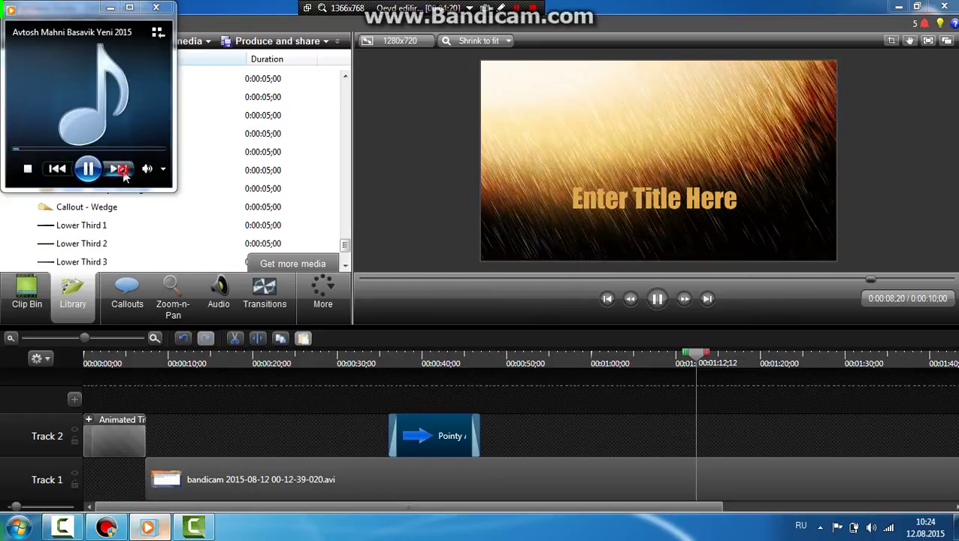
{"action": "left_click", "coordinate": [123, 170]}
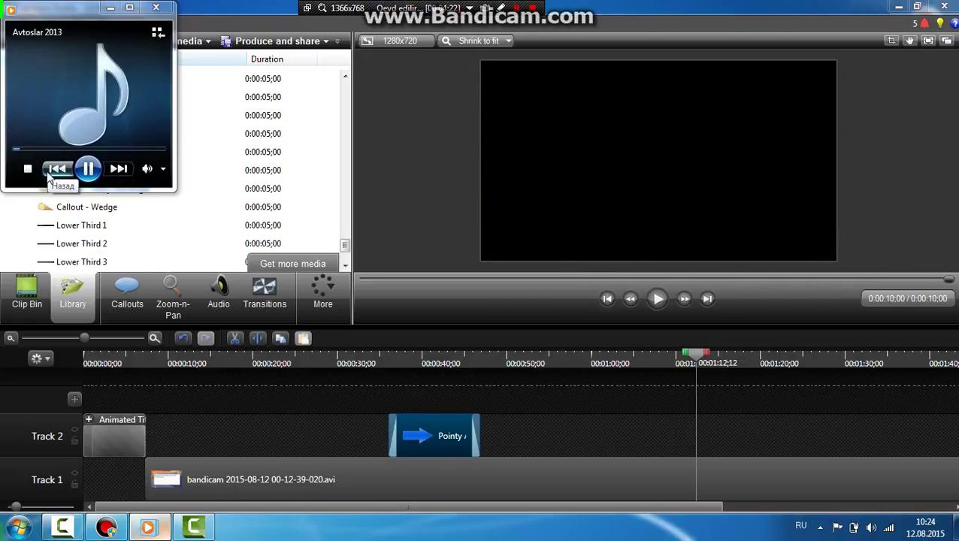
{"action": "left_click", "coordinate": [50, 171]}
{"action": "left_click", "coordinate": [107, 7]}
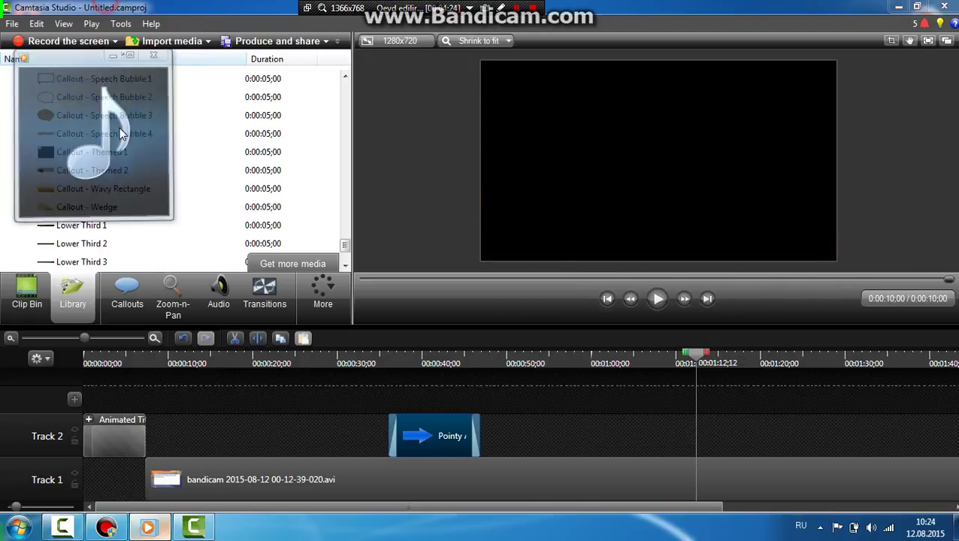
{"action": "left_click", "coordinate": [112, 133]}
{"action": "left_click", "coordinate": [149, 528]}
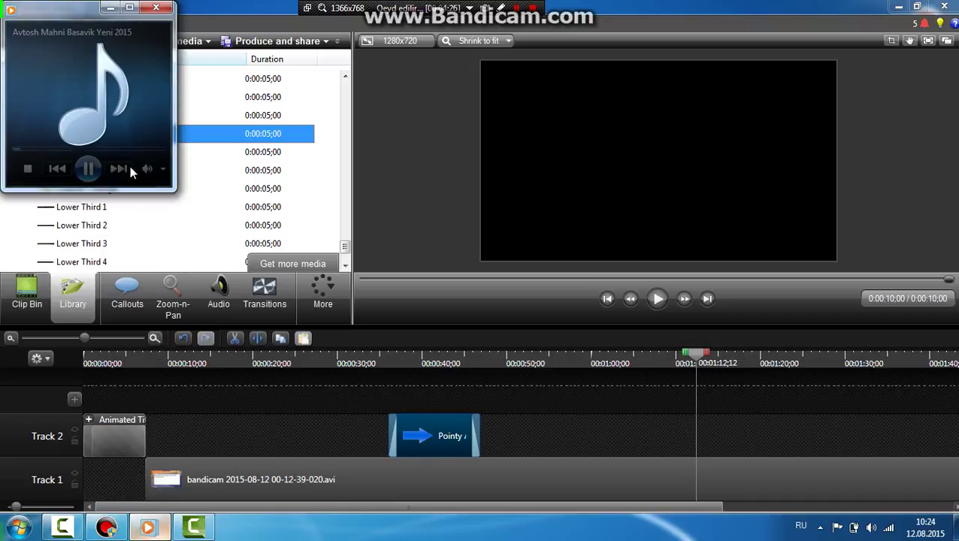
{"action": "left_click", "coordinate": [119, 168]}
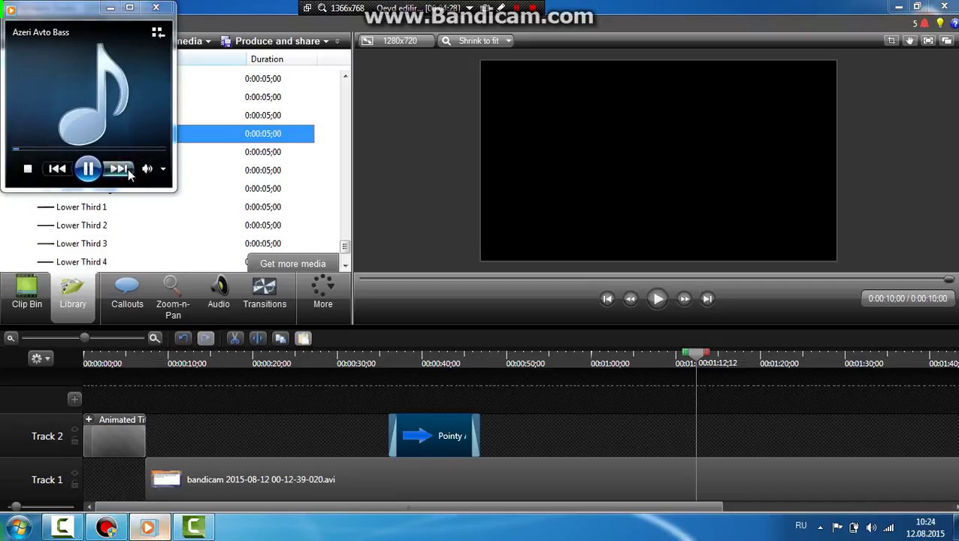
{"action": "left_click", "coordinate": [108, 7]}
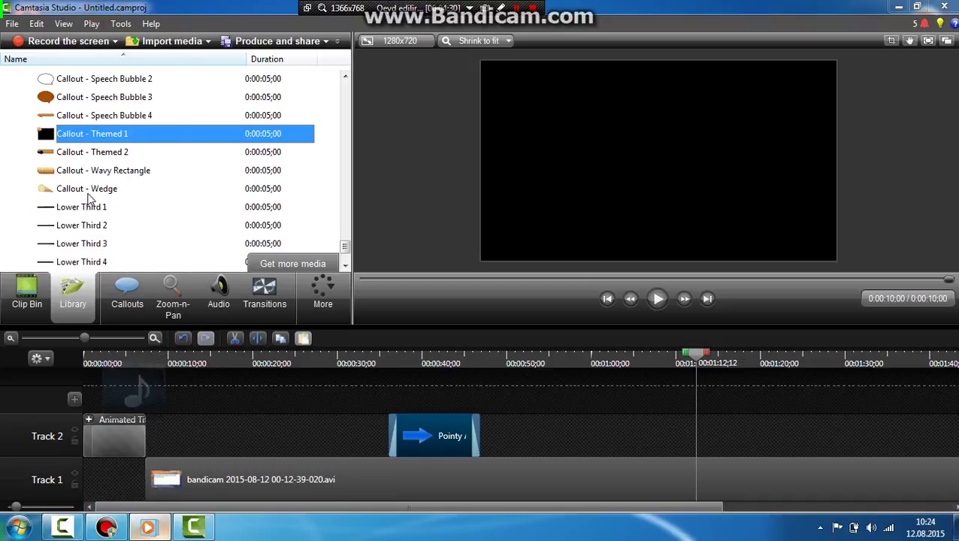
Look past the remaining Exposed Features items and preview the Animated Title in the Theme - Main Event folder.
{"action": "left_click", "coordinate": [91, 188]}
{"action": "scroll", "coordinate": [92, 188], "scroll_direction": "down", "scroll_amount": 2}
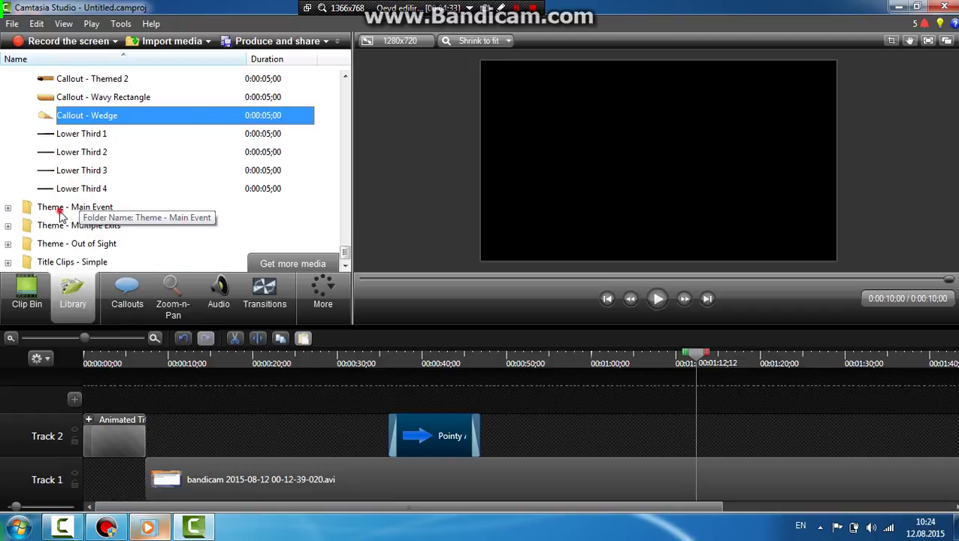
{"action": "double_click", "coordinate": [64, 207]}
{"action": "left_click", "coordinate": [72, 101]}
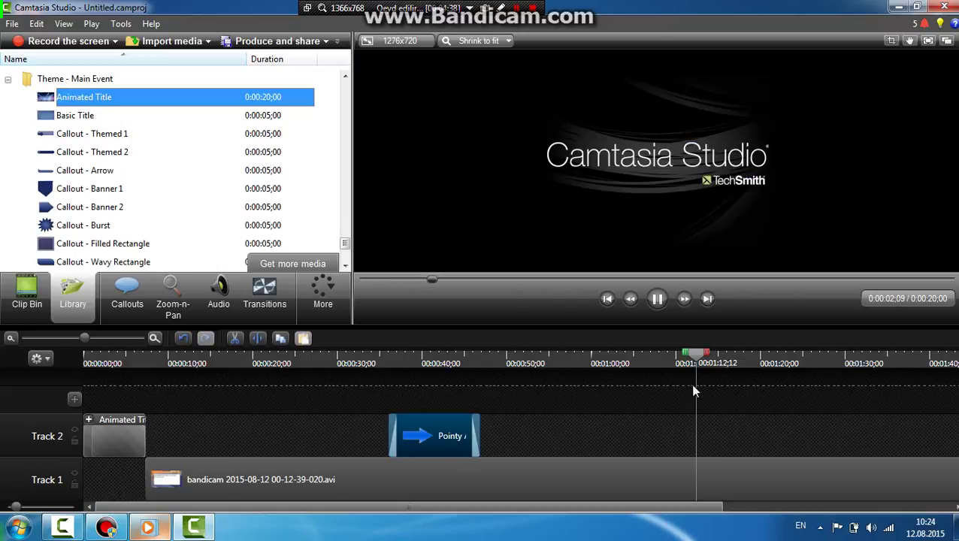
Place the Main Event Animated Title on Track 2 right after the recording's end and shorten it to end at 0:02:22;07.
{"action": "left_click_drag", "start_coordinate": [705, 367], "coordinate": [787, 444]}
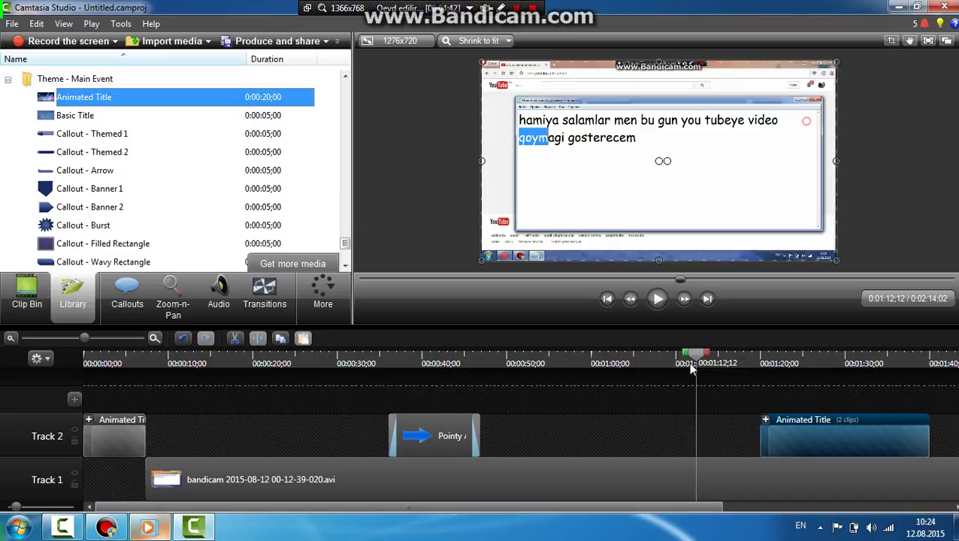
{"action": "left_click_drag", "start_coordinate": [688, 362], "coordinate": [768, 402]}
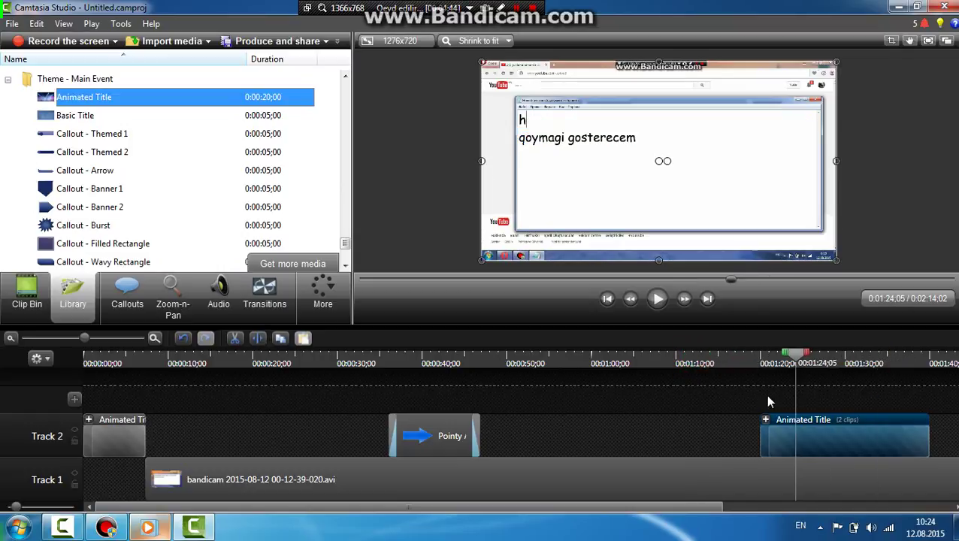
{"action": "left_click_drag", "start_coordinate": [409, 507], "coordinate": [797, 508]}
{"action": "left_click_drag", "start_coordinate": [500, 435], "coordinate": [882, 435]}
{"action": "left_click_drag", "start_coordinate": [490, 508], "coordinate": [682, 508]}
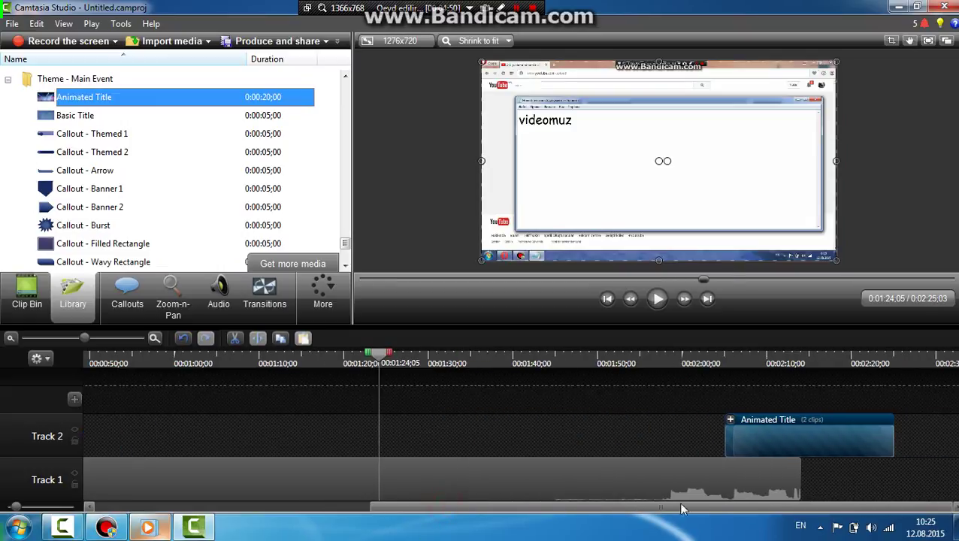
{"action": "left_click_drag", "start_coordinate": [807, 423], "coordinate": [842, 421]}
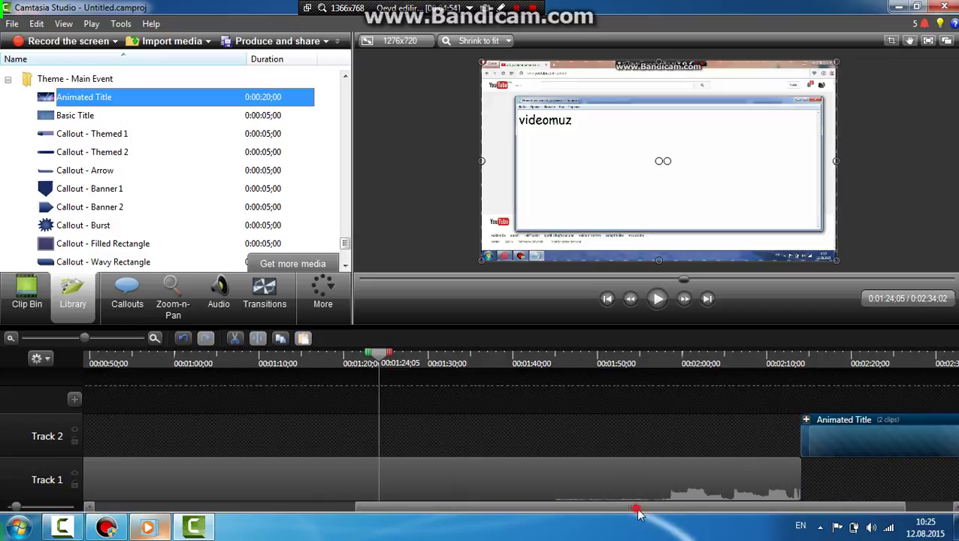
{"action": "left_click_drag", "start_coordinate": [637, 508], "coordinate": [685, 509]}
{"action": "left_click_drag", "start_coordinate": [894, 439], "coordinate": [794, 444]}
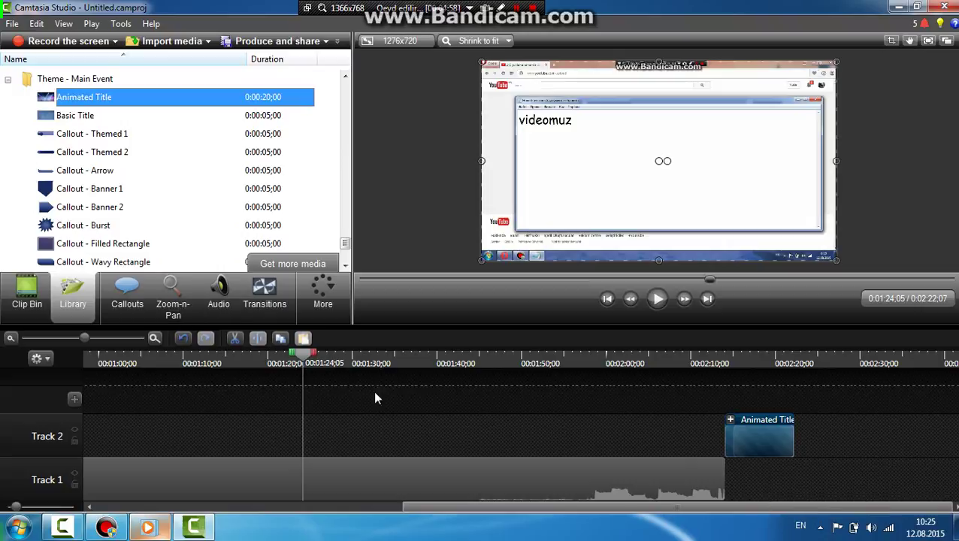
Expand the closing Animated Title group, replace its title text with SON and move the text callout down to the canvas's lower edge.
{"action": "left_click", "coordinate": [732, 421]}
{"action": "double_click", "coordinate": [752, 391]}
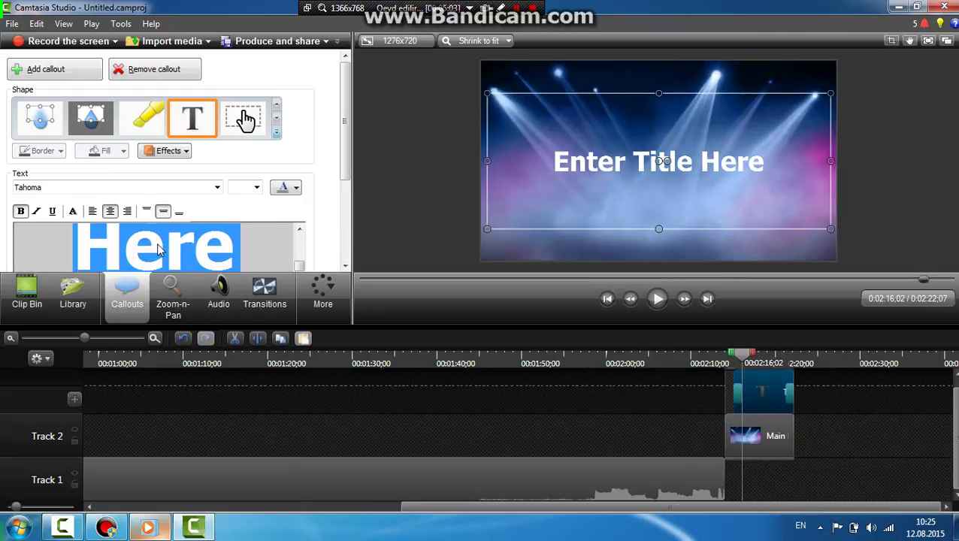
{"action": "type", "text": "S"}
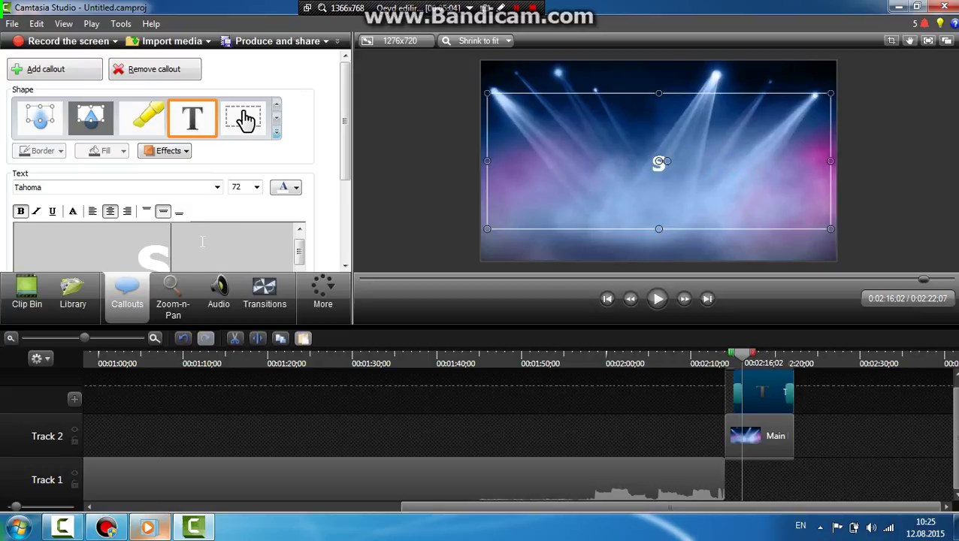
{"action": "type", "text": "on"}
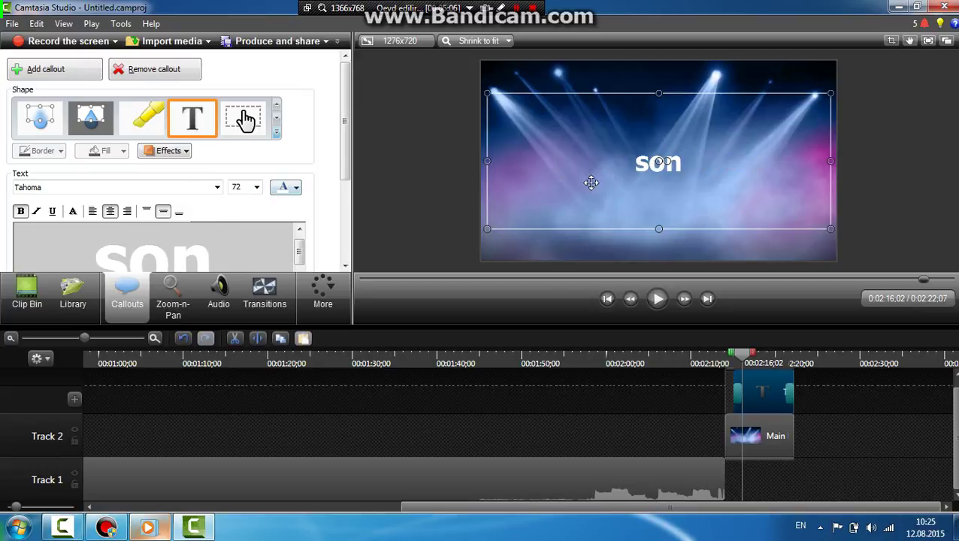
{"action": "left_click_drag", "start_coordinate": [591, 183], "coordinate": [589, 204]}
{"action": "left_click_drag", "start_coordinate": [204, 242], "coordinate": [44, 252]}
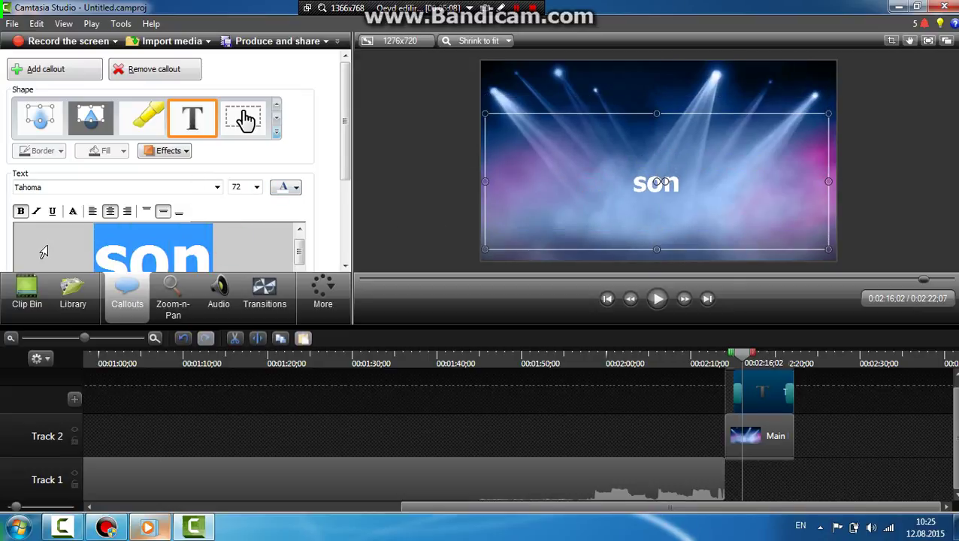
{"action": "type", "text": "SS"}
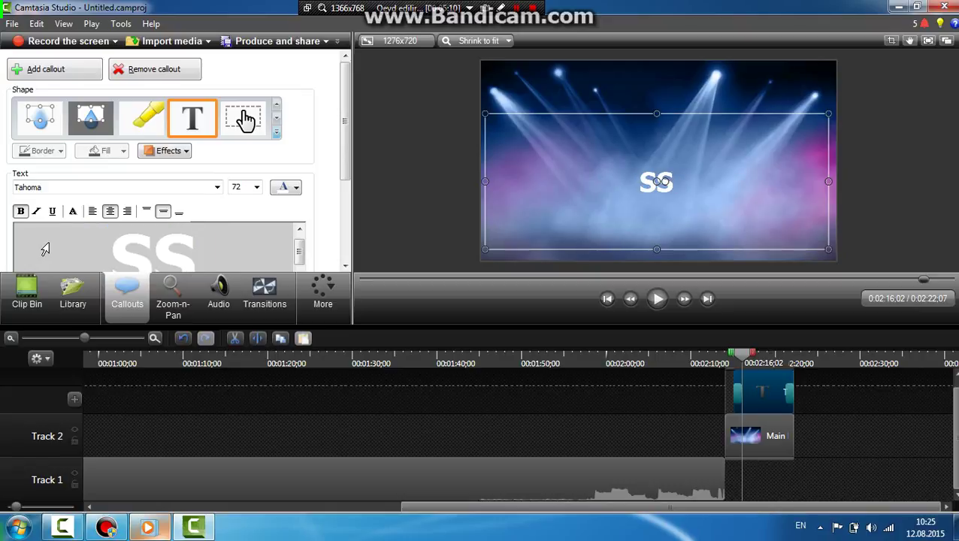
{"action": "key", "text": "BackSpace"}
{"action": "type", "text": "ON"}
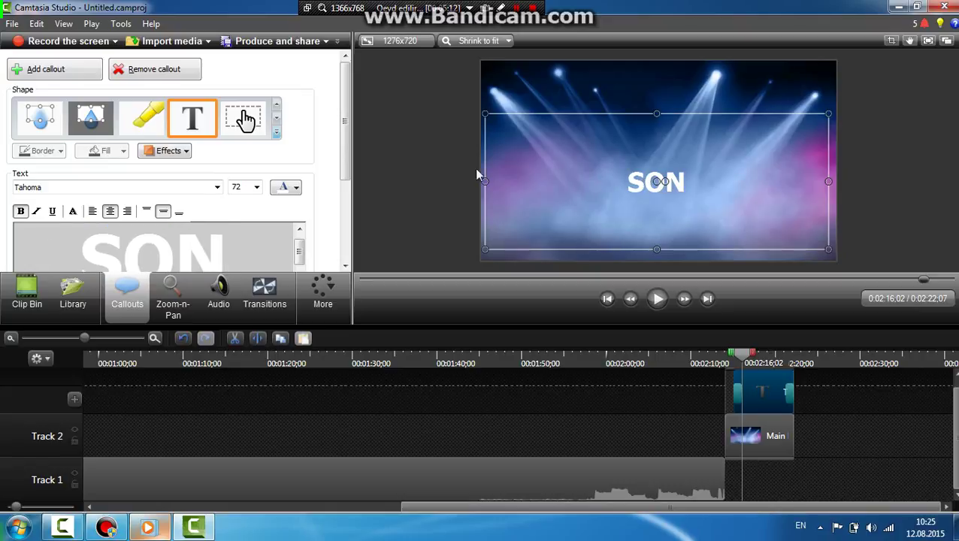
{"action": "left_click_drag", "start_coordinate": [554, 188], "coordinate": [532, 224]}
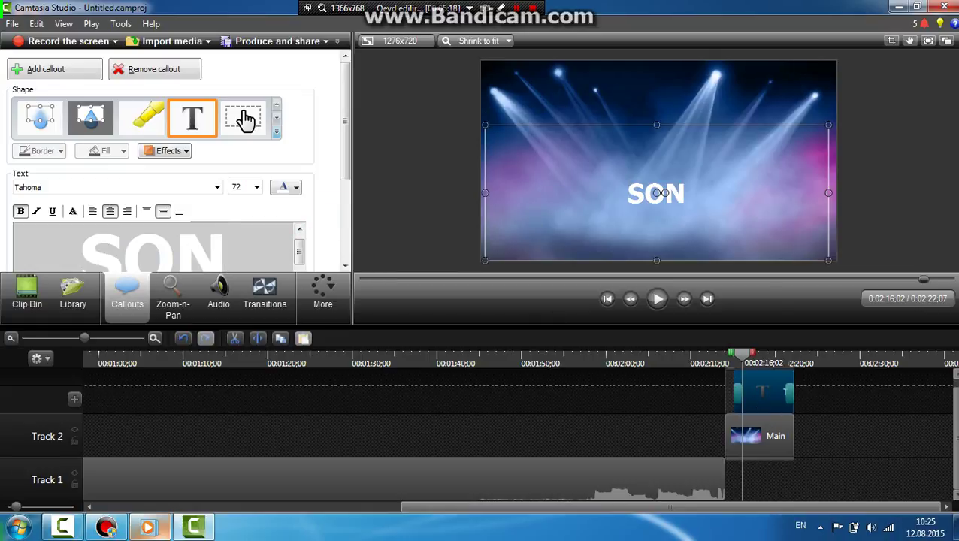
Collapse the title group and play back the recording's end into the closing title, from 0:02:11;15 and again from 0:02:05;03.
{"action": "left_click_drag", "start_coordinate": [733, 376], "coordinate": [737, 437]}
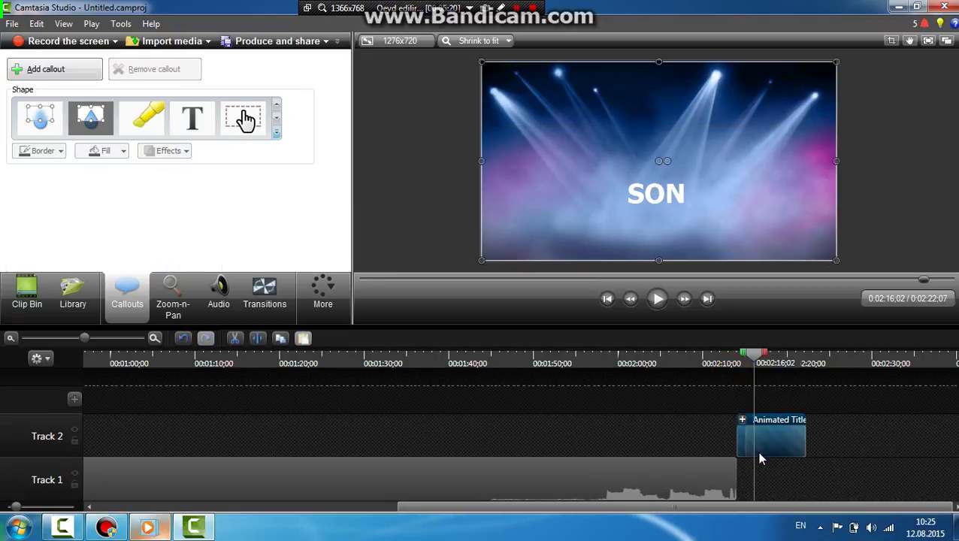
{"action": "left_click_drag", "start_coordinate": [757, 367], "coordinate": [716, 364]}
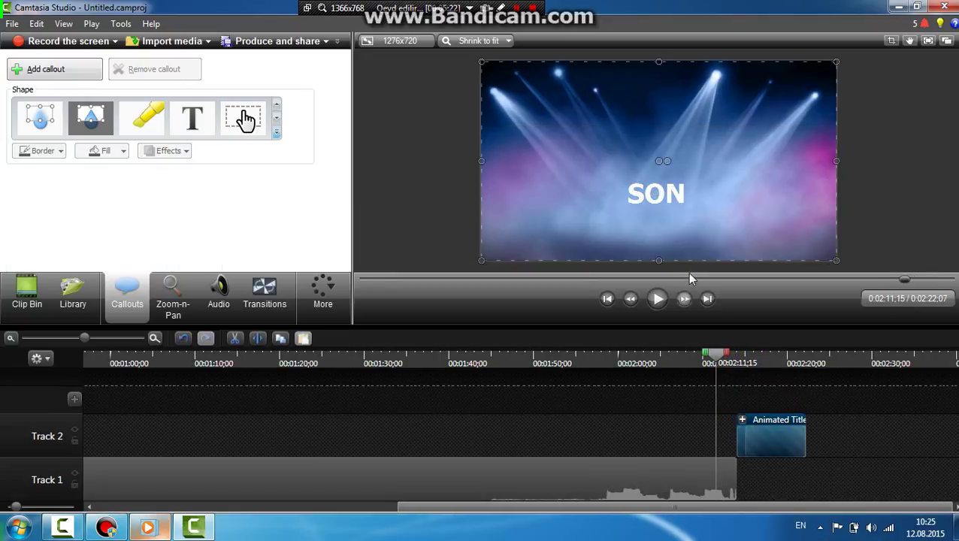
{"action": "left_click", "coordinate": [657, 297]}
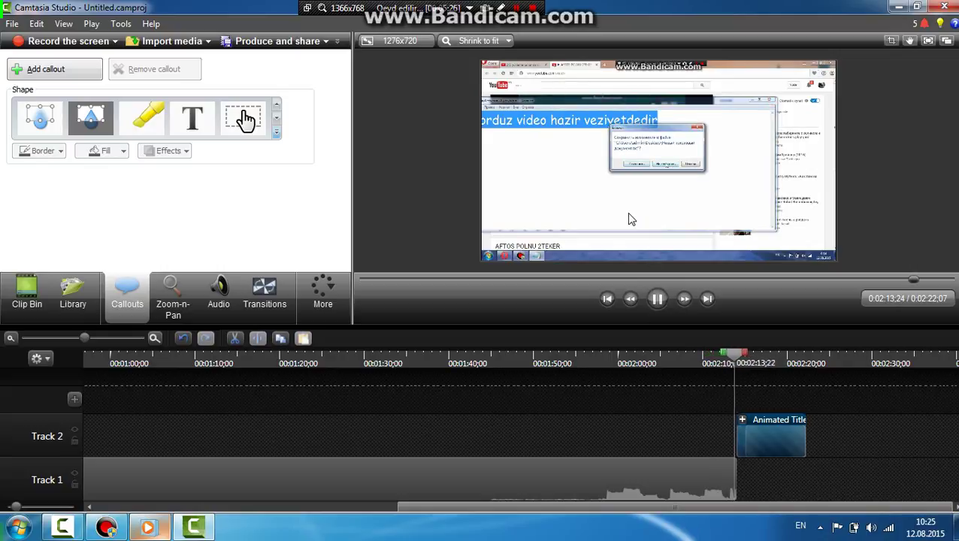
{"action": "left_click", "coordinate": [624, 176]}
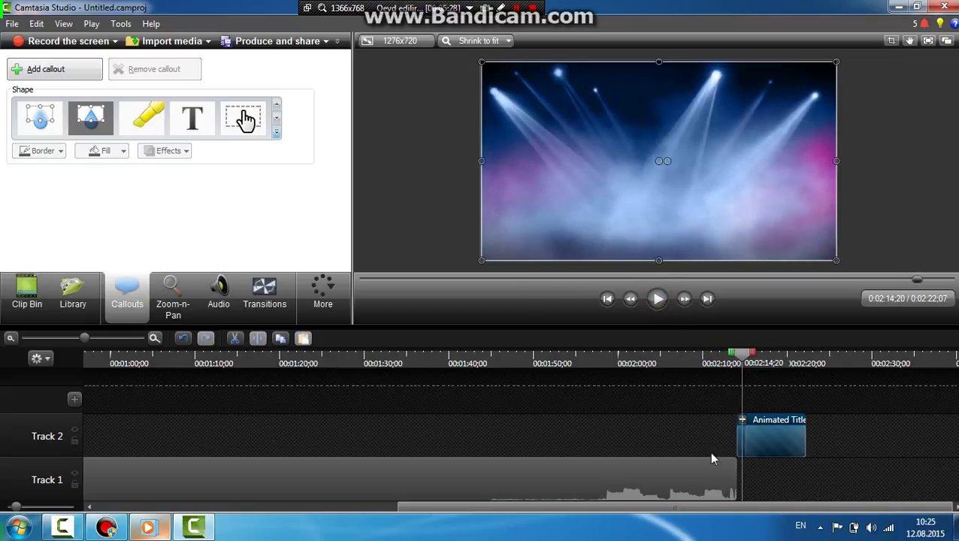
{"action": "left_click_drag", "start_coordinate": [745, 360], "coordinate": [662, 358]}
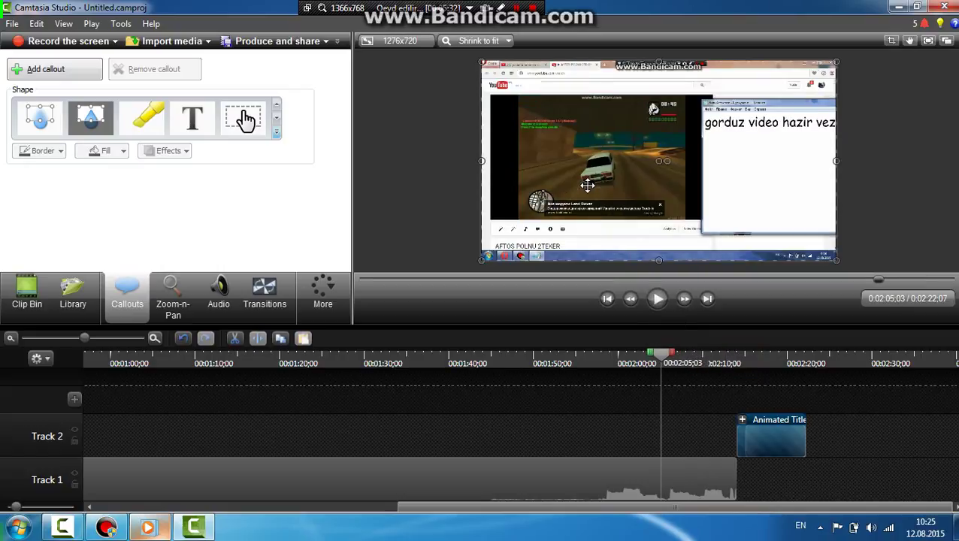
{"action": "left_click", "coordinate": [571, 198]}
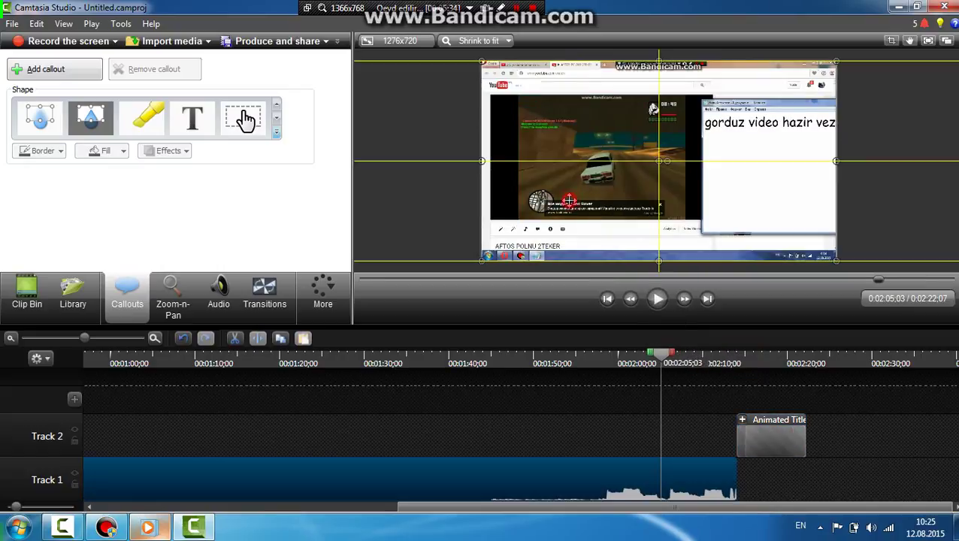
{"action": "left_click", "coordinate": [661, 300]}
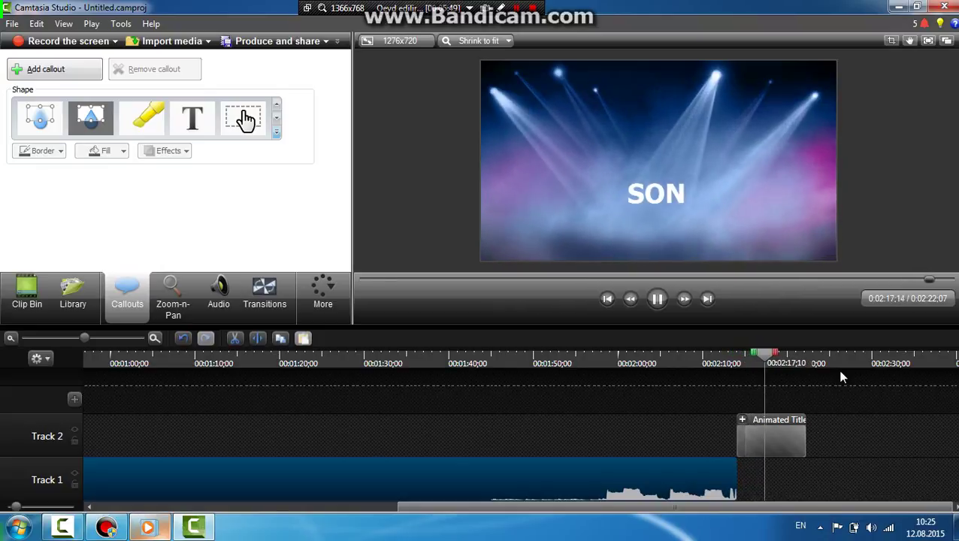
Shorten the closing Animated Title on Track 2 to end at 0:02:19;25 and play back the ending.
{"action": "left_click", "coordinate": [803, 437]}
{"action": "left_click_drag", "start_coordinate": [803, 437], "coordinate": [785, 442]}
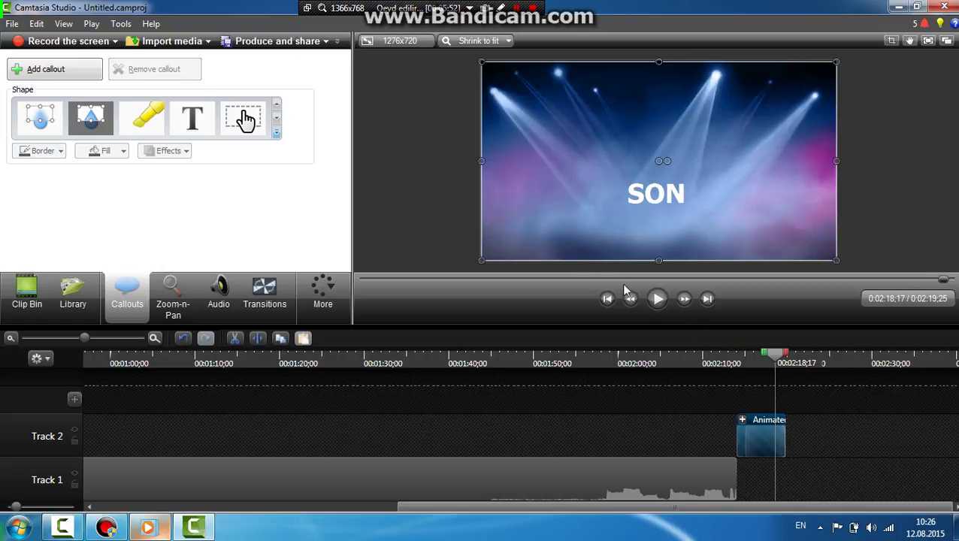
{"action": "left_click_drag", "start_coordinate": [945, 285], "coordinate": [909, 282]}
{"action": "left_click", "coordinate": [658, 299]}
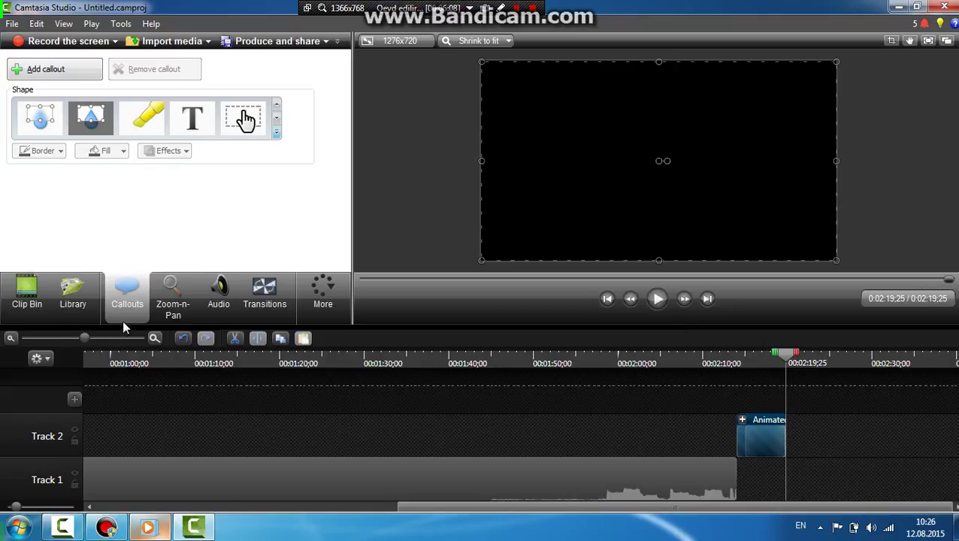
Look over the Zoom-n-Pan and Audio tools and try to place the Cube rotate transition on the timeline clips.
{"action": "left_click", "coordinate": [172, 297]}
{"action": "left_click", "coordinate": [216, 300]}
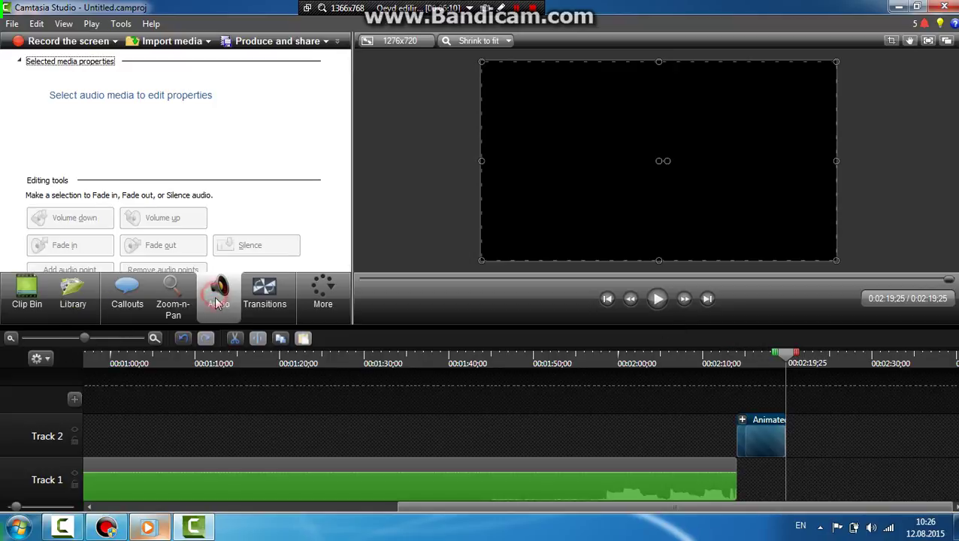
{"action": "left_click", "coordinate": [267, 295]}
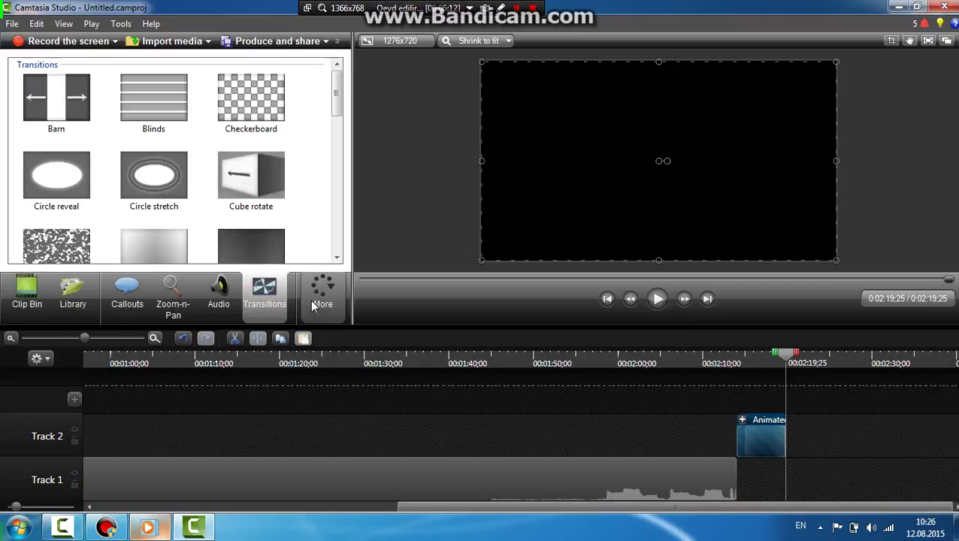
{"action": "left_click_drag", "start_coordinate": [252, 194], "coordinate": [294, 202]}
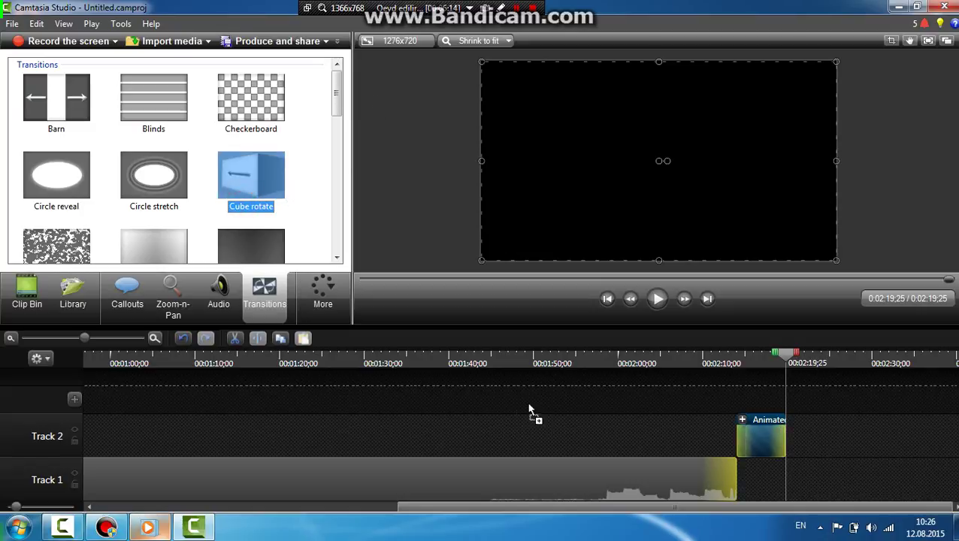
{"action": "left_click_drag", "start_coordinate": [687, 436], "coordinate": [691, 435]}
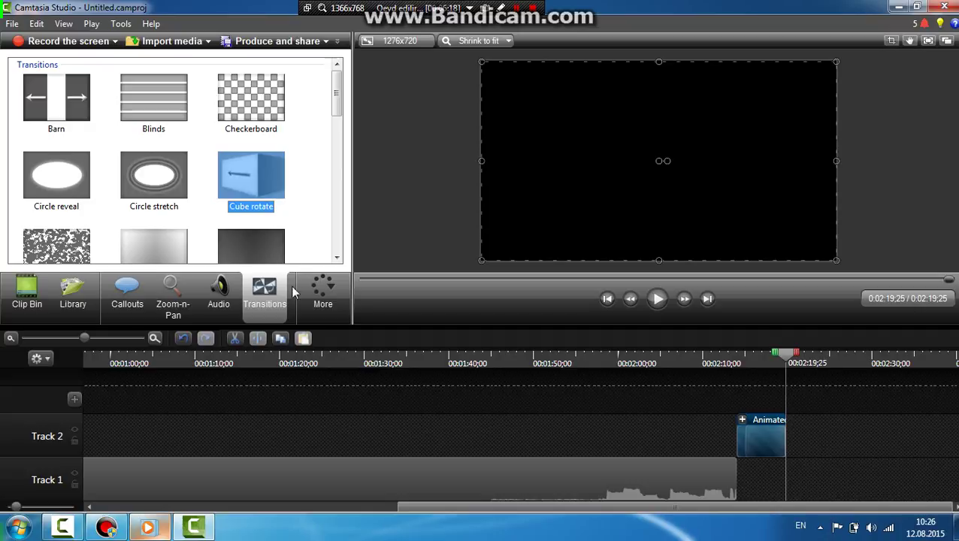
Browse the available transitions, preview Cube rotate and check which additional editing tools are offered.
{"action": "scroll", "coordinate": [262, 244], "scroll_direction": "down", "scroll_amount": 5}
{"action": "scroll", "coordinate": [214, 184], "scroll_direction": "up", "scroll_amount": 6}
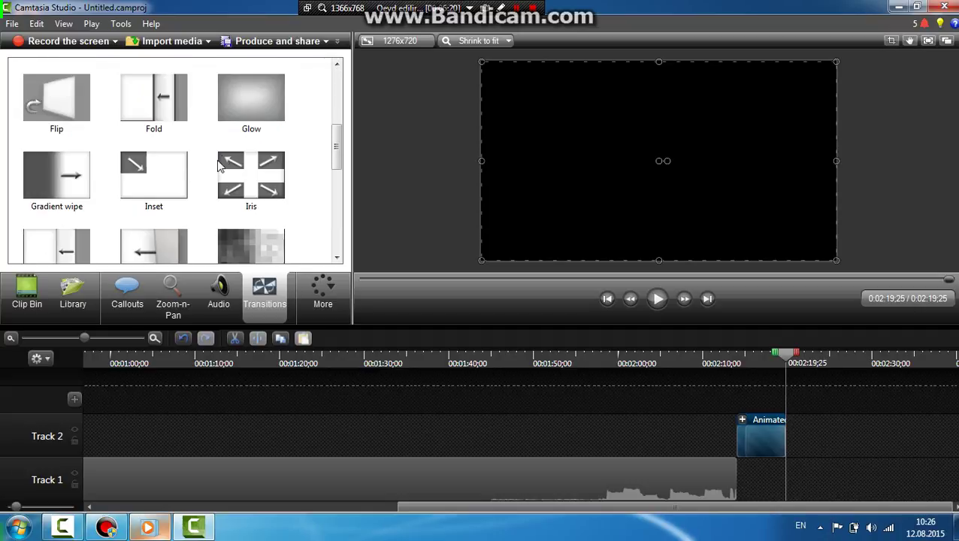
{"action": "left_click", "coordinate": [248, 181]}
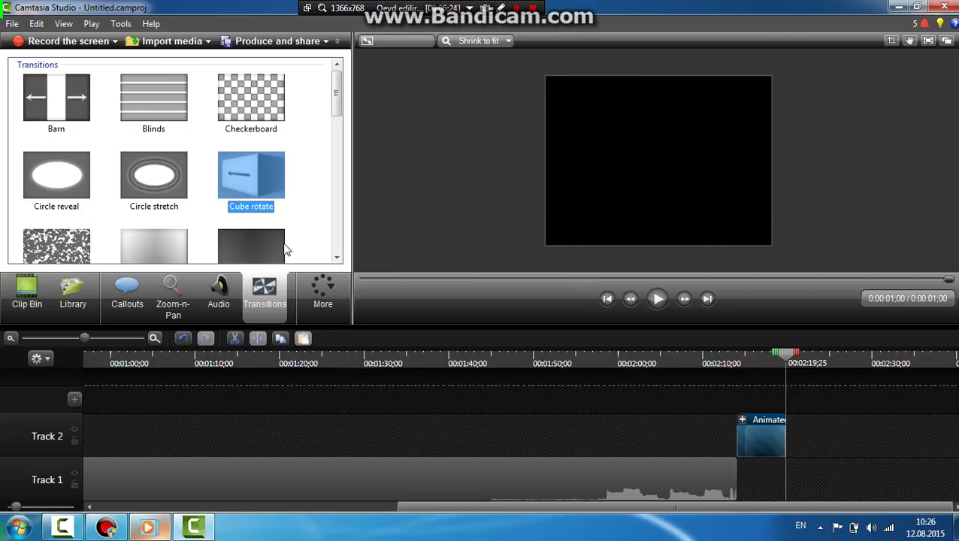
{"action": "scroll", "coordinate": [269, 178], "scroll_direction": "down", "scroll_amount": 6}
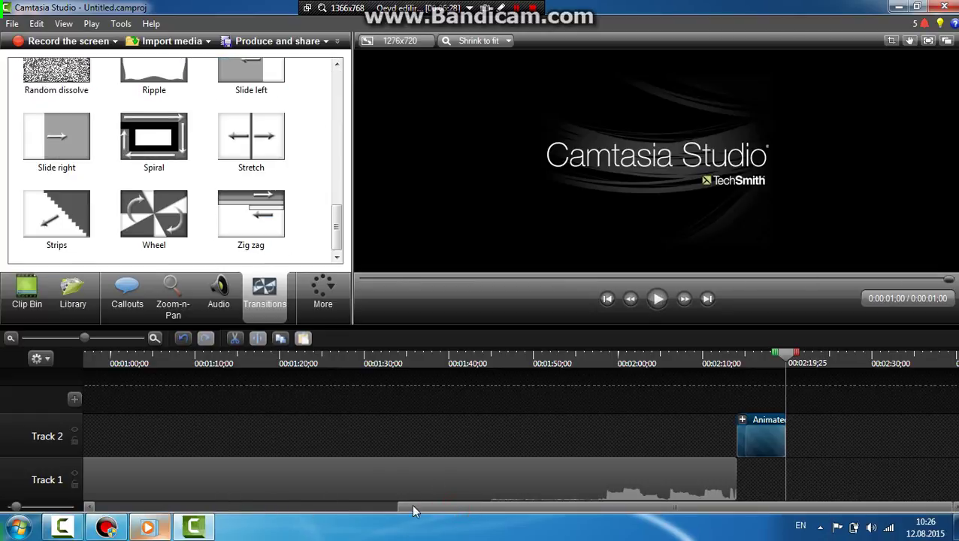
{"action": "left_click_drag", "start_coordinate": [412, 512], "coordinate": [221, 511]}
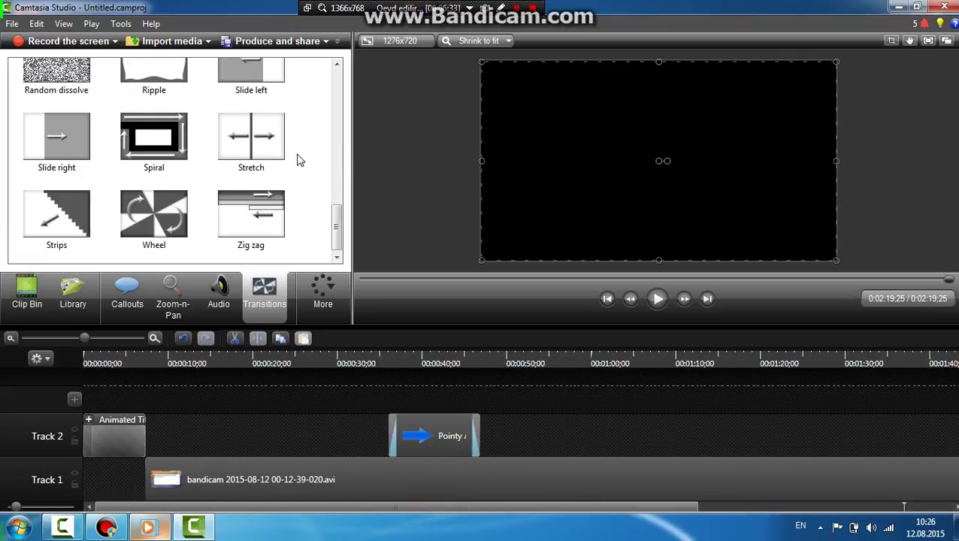
{"action": "left_click", "coordinate": [313, 299]}
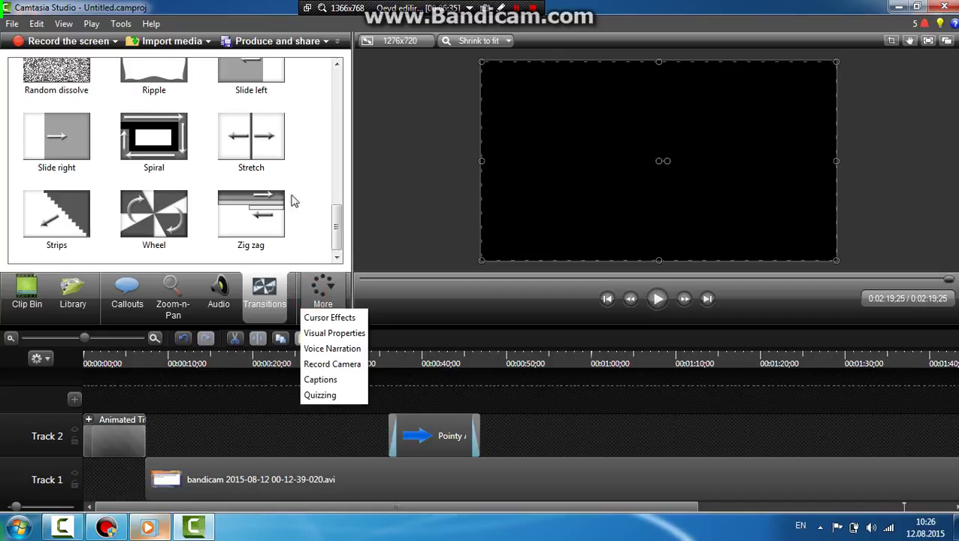
{"action": "left_click", "coordinate": [311, 140]}
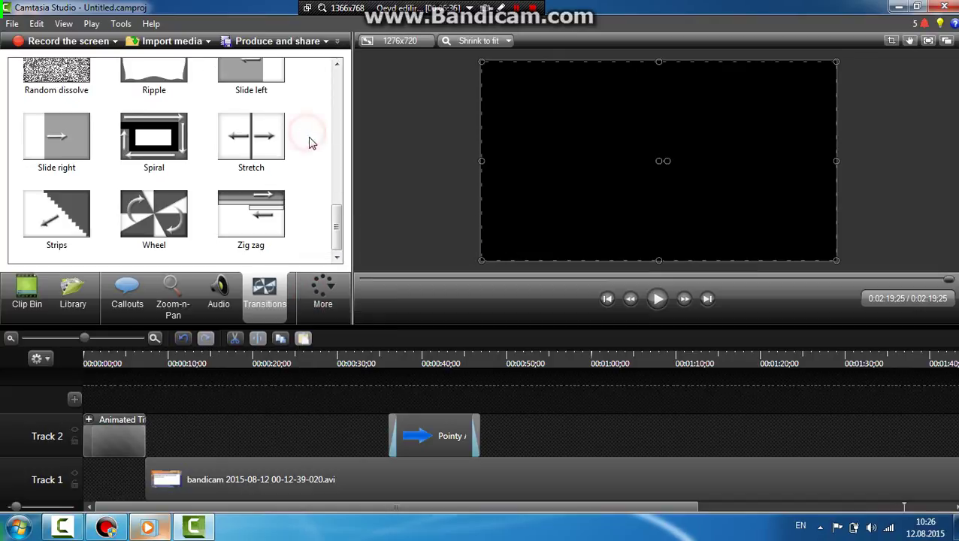
Set the project's editing dimensions to the 720p HD (1280x720) preset for YouTube.
{"action": "left_click", "coordinate": [402, 44]}
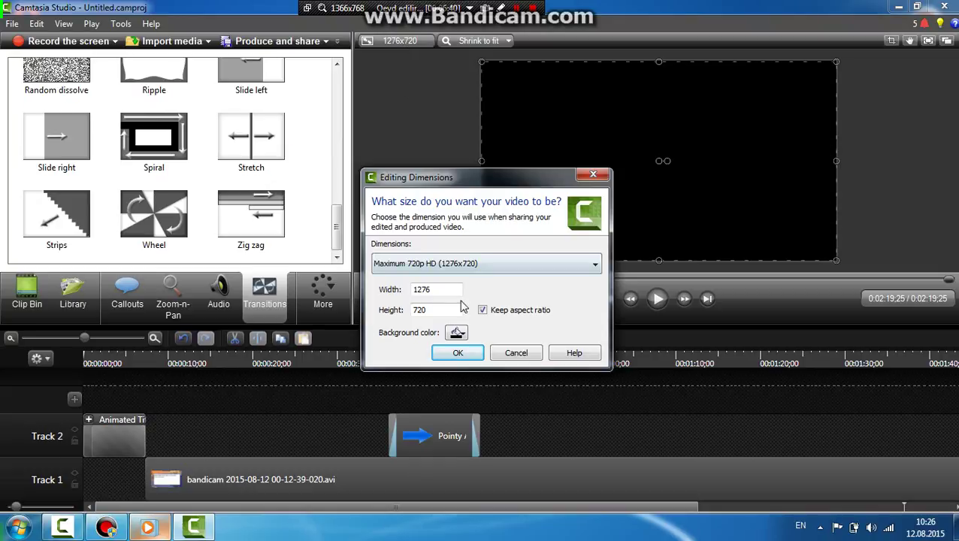
{"action": "left_click", "coordinate": [429, 265]}
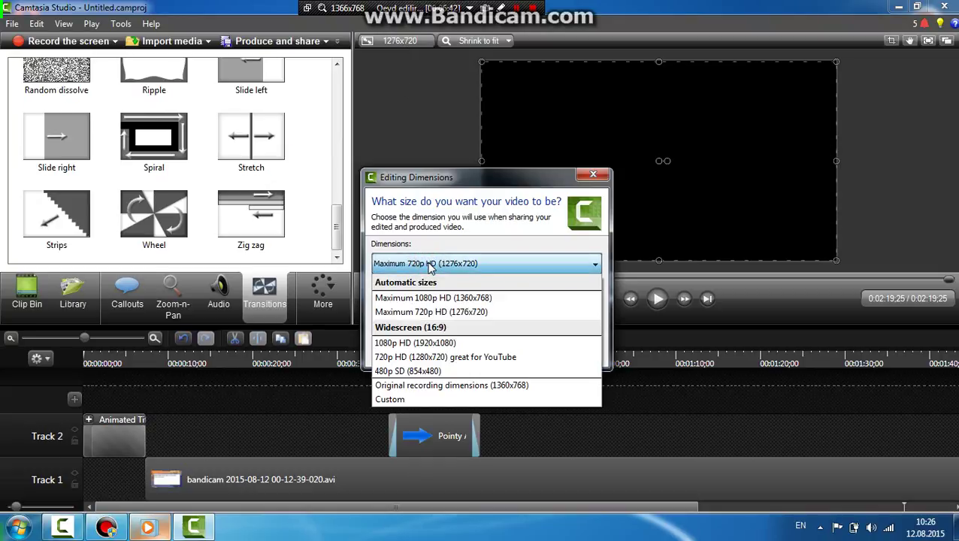
{"action": "left_click", "coordinate": [436, 357]}
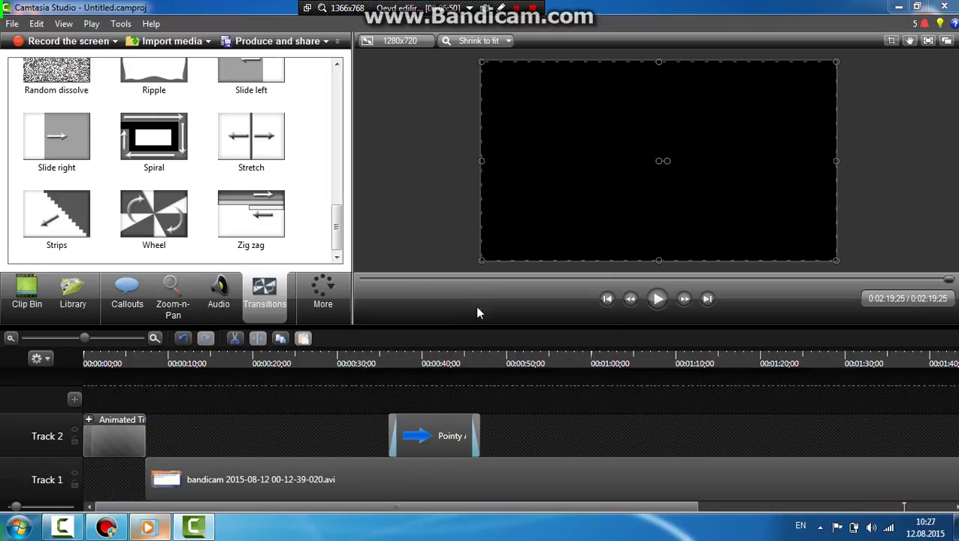
Start producing the video with the MP4 only (up to 1080p) preset and proceed to the save settings.
{"action": "left_click", "coordinate": [261, 42]}
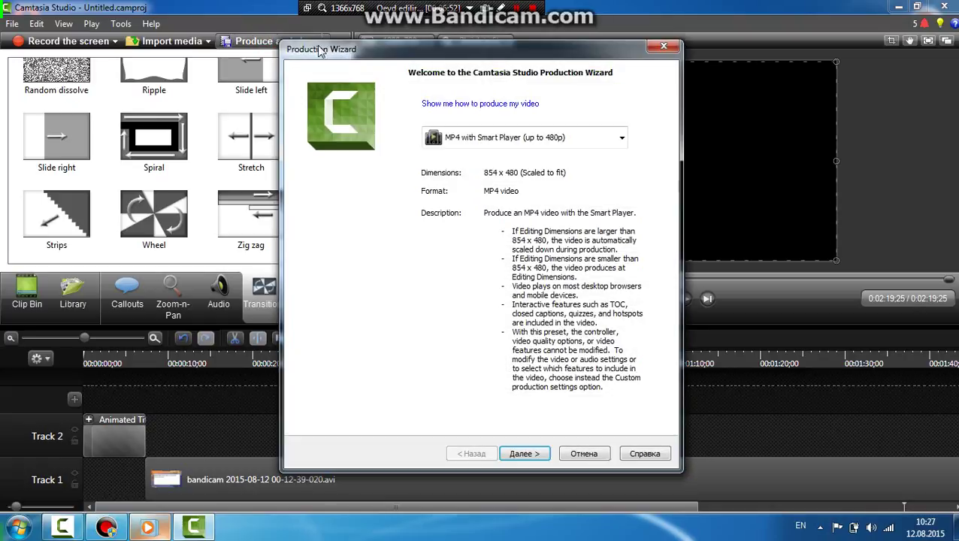
{"action": "left_click", "coordinate": [477, 140]}
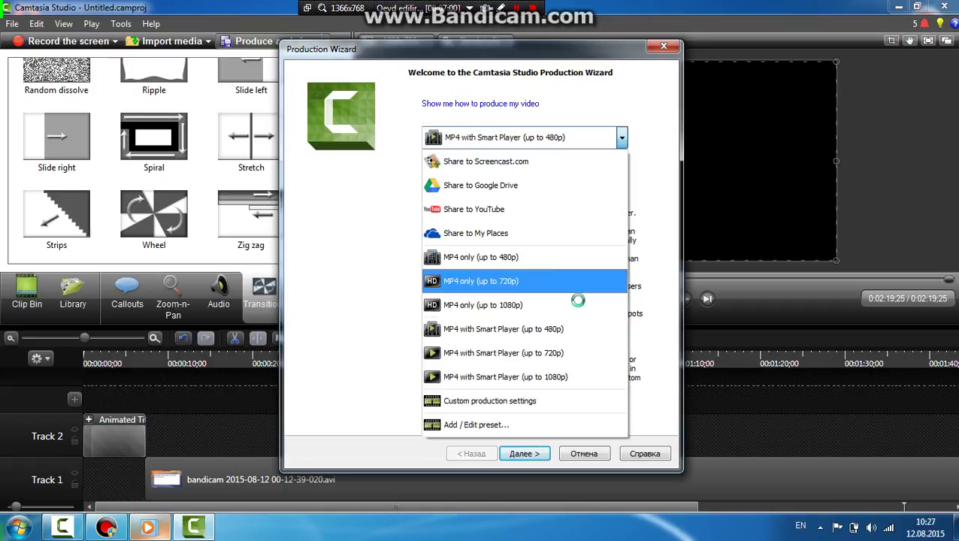
{"action": "left_click", "coordinate": [514, 305]}
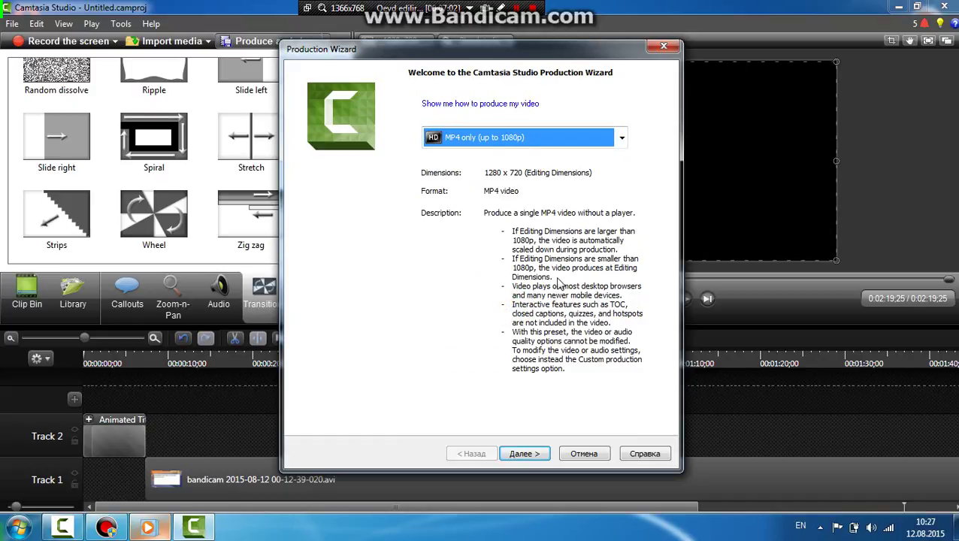
{"action": "left_click", "coordinate": [527, 455]}
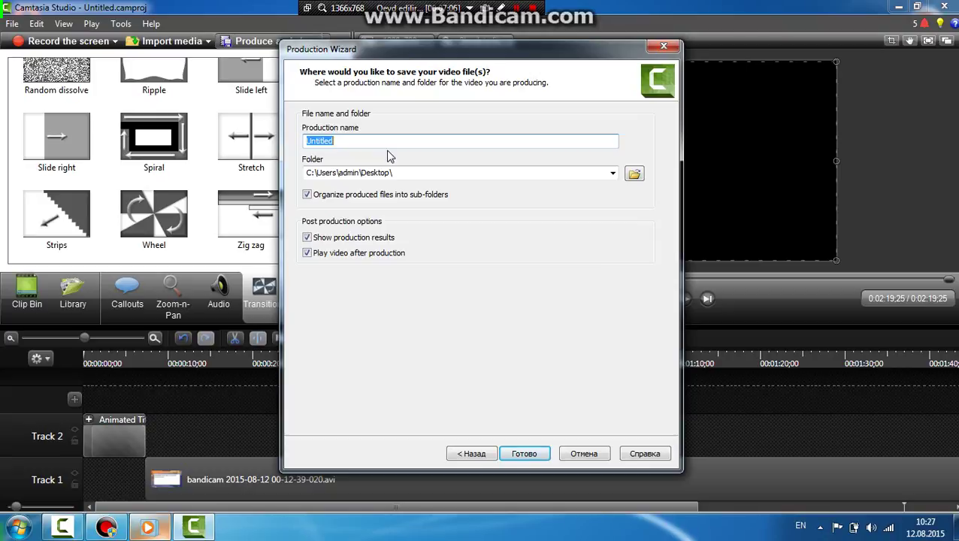
Name the production YOU TUBE ACMAQ, save it as an MP4 to the Desktop and start rendering.
{"action": "type", "text": "OK"}
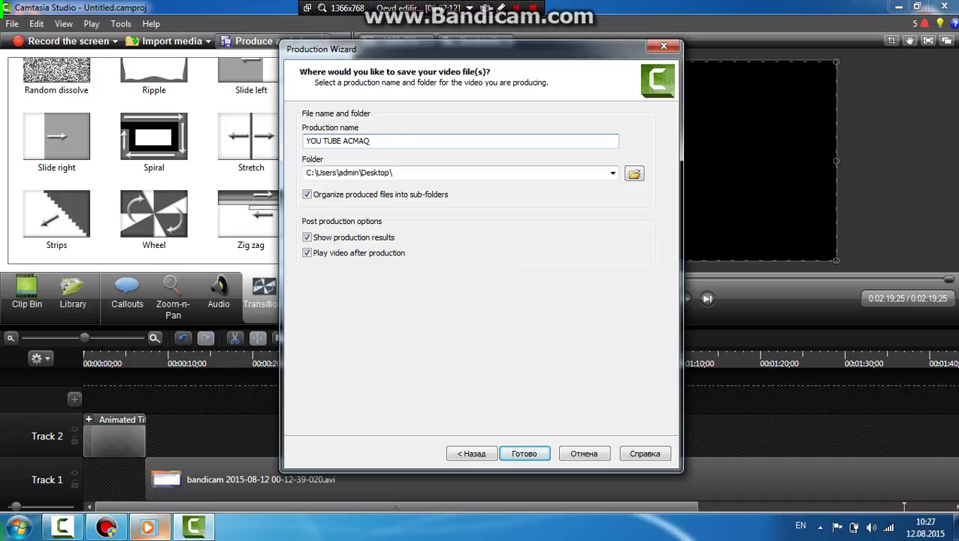
{"action": "left_click", "coordinate": [635, 173]}
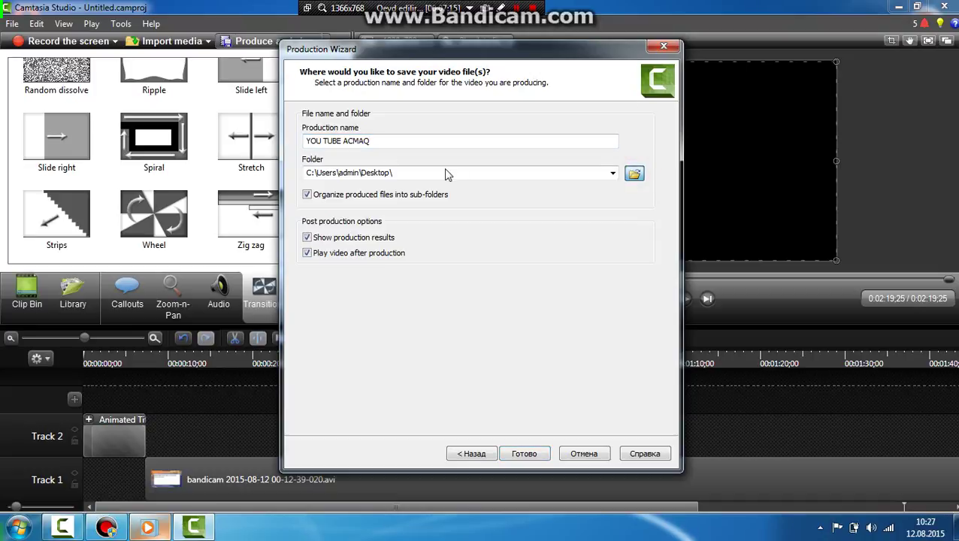
{"action": "left_click", "coordinate": [295, 190]}
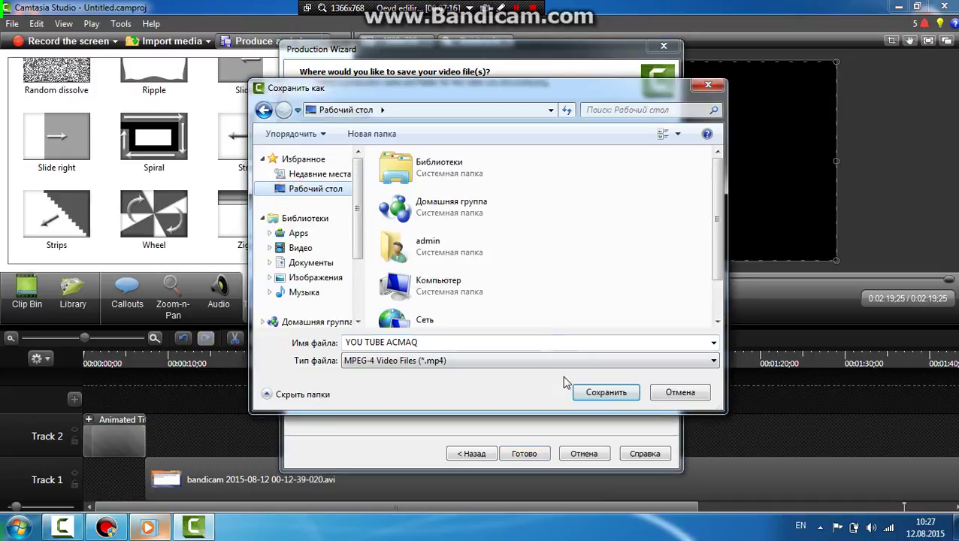
{"action": "left_click", "coordinate": [594, 392]}
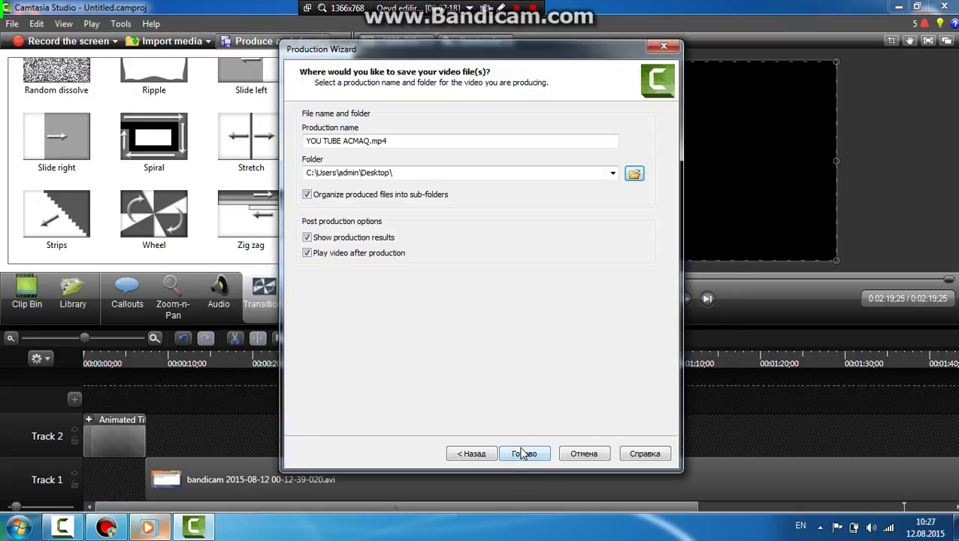
{"action": "left_click", "coordinate": [525, 454]}
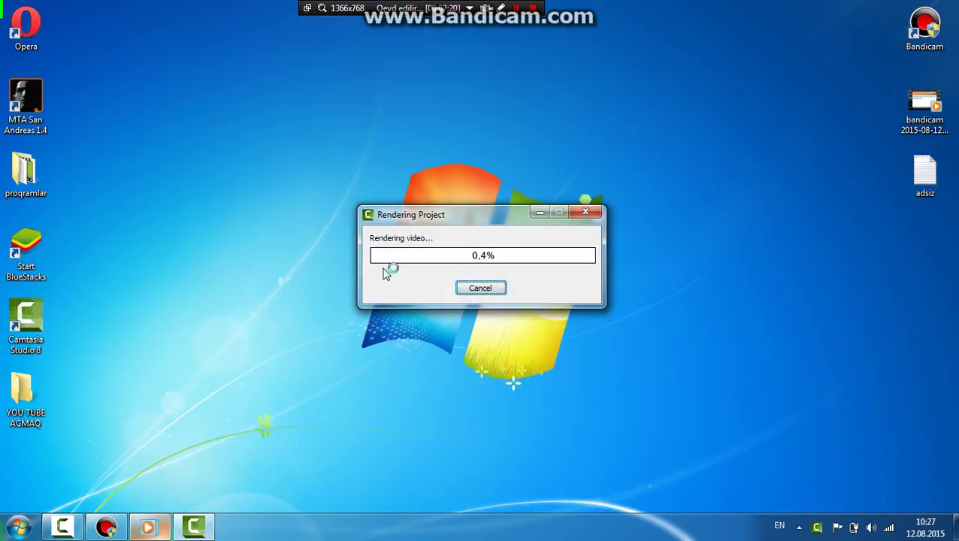